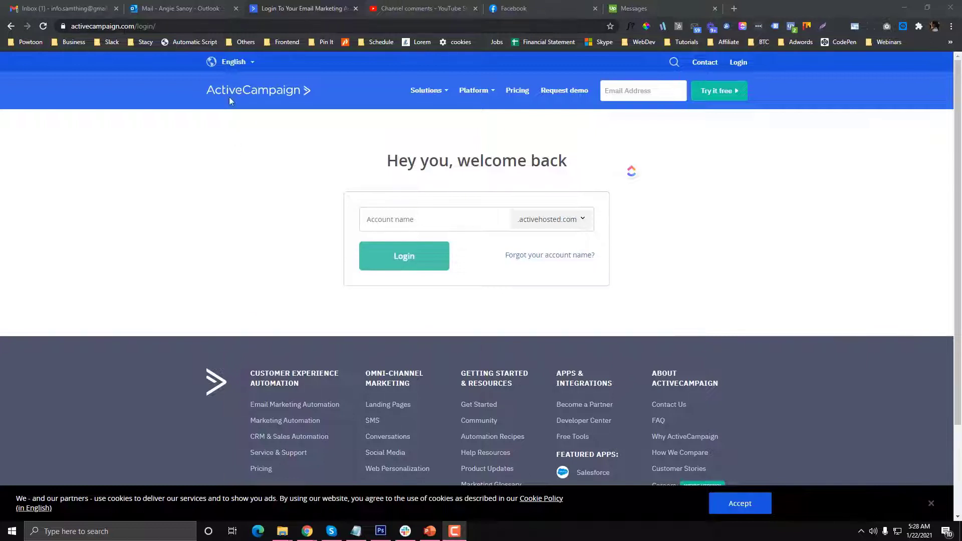
Sign in with account name 'b' and reach the sandbox account dashboard.
left_click(407, 219)
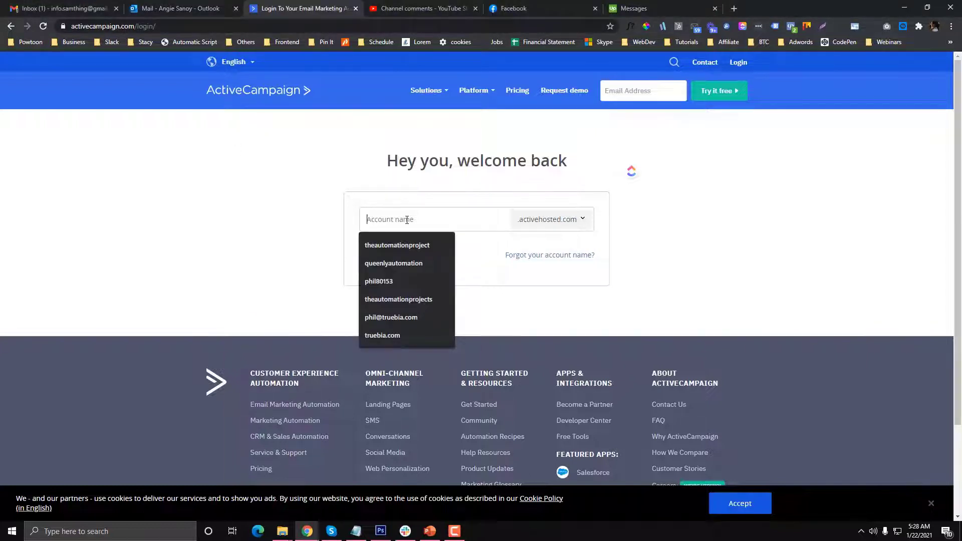
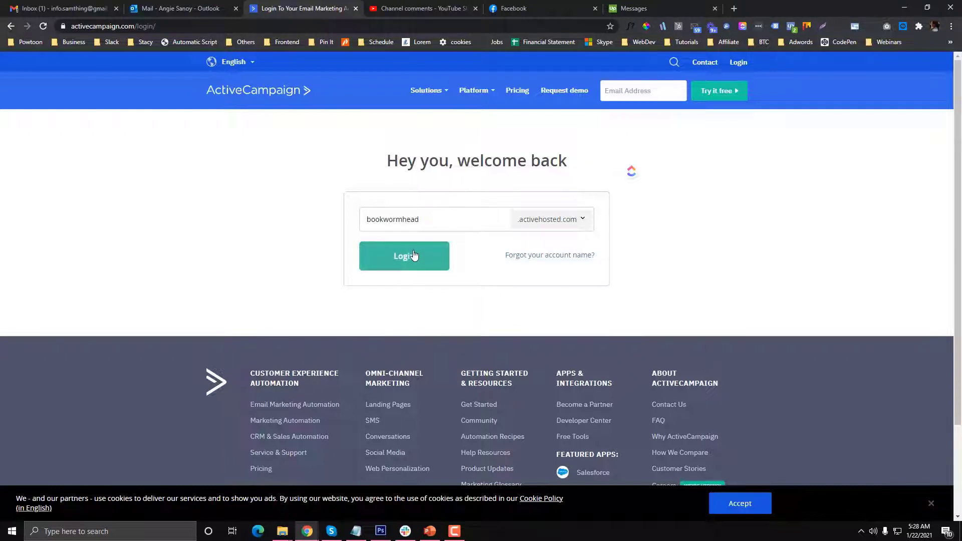
left_click(414, 256)
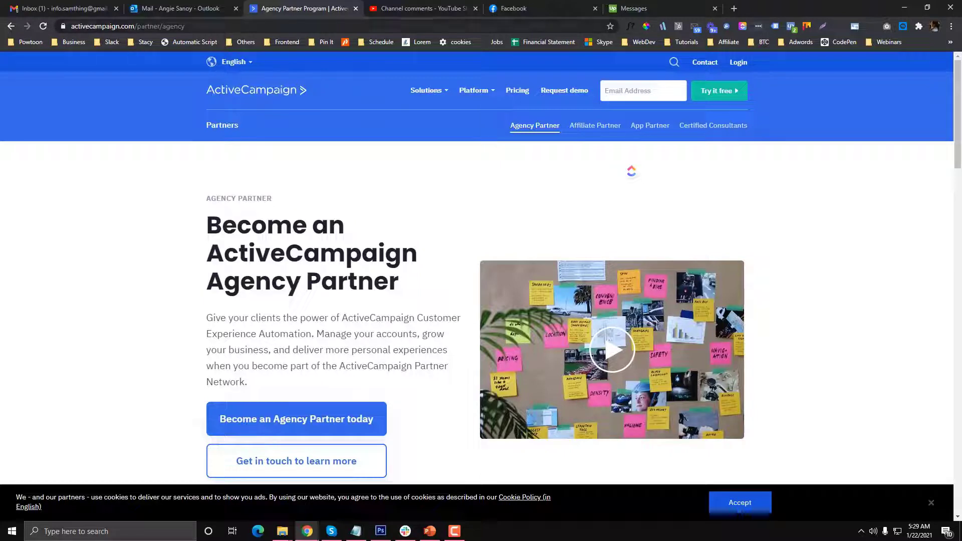
scroll(149, 126, "down", 3)
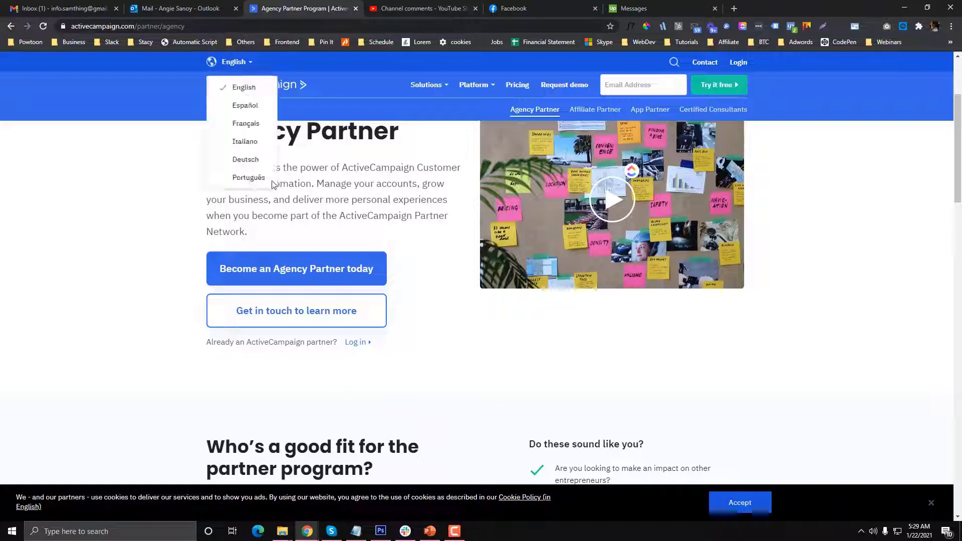
scroll(354, 291, "down", 1)
left_click(358, 293)
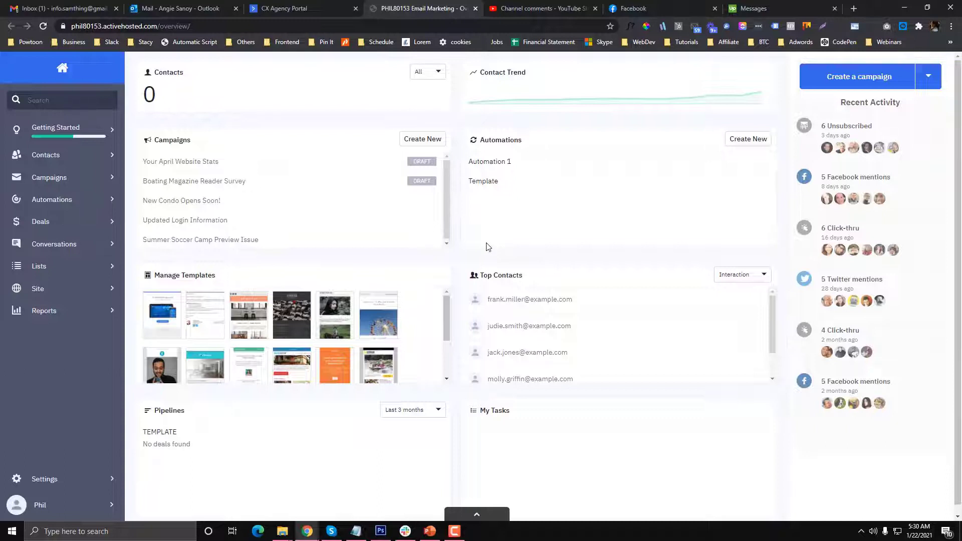
Go to Site > Pages, dismiss the New Folder dialog and start a new landing page.
mouse_move(265, 281)
left_click(72, 300)
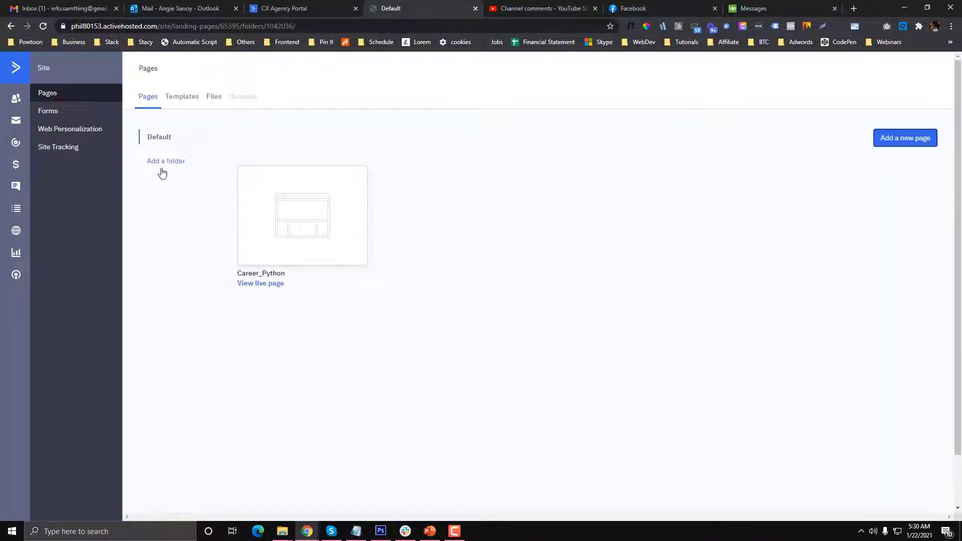
left_click(165, 165)
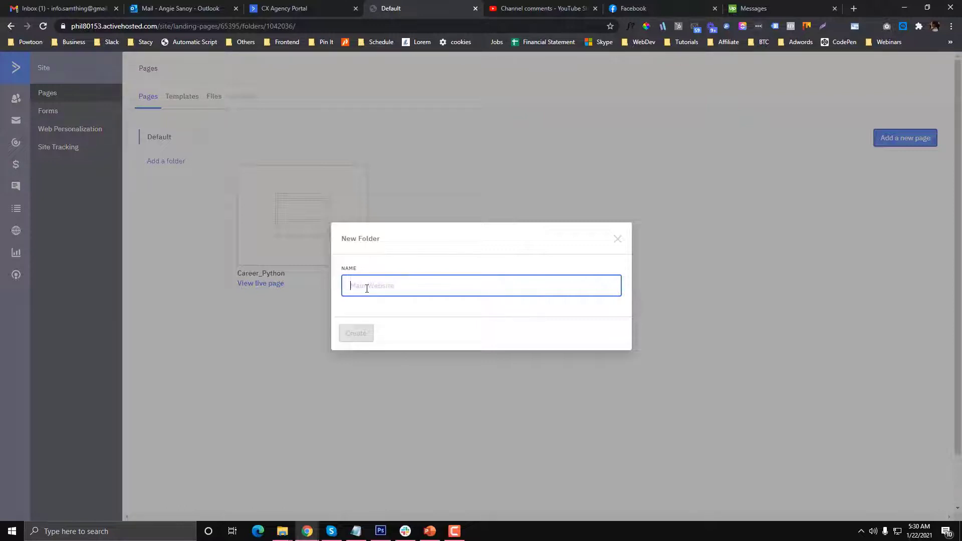
left_click(619, 241)
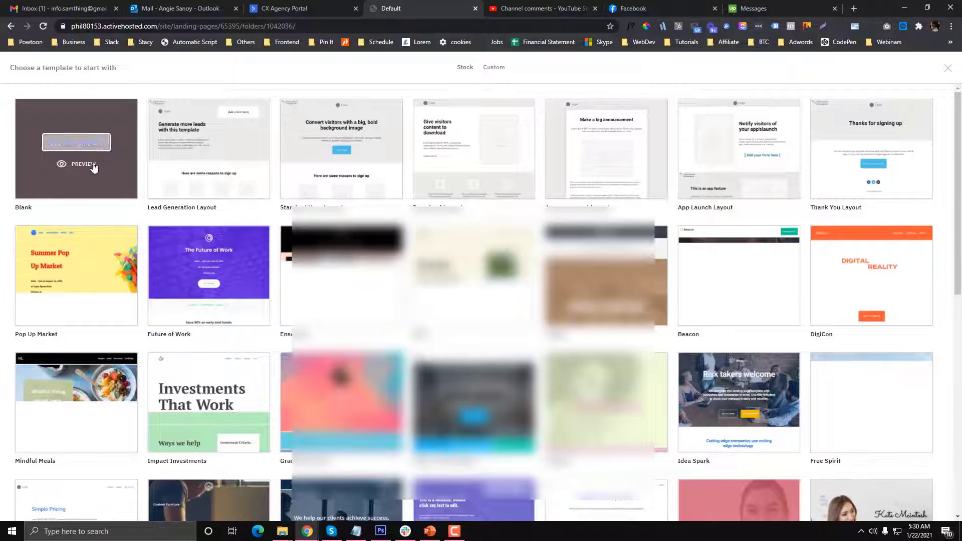
Browse the template gallery and create the page from the Blank template.
scroll(451, 201, "down", 2)
scroll(473, 201, "down", 3)
scroll(474, 201, "down", 5)
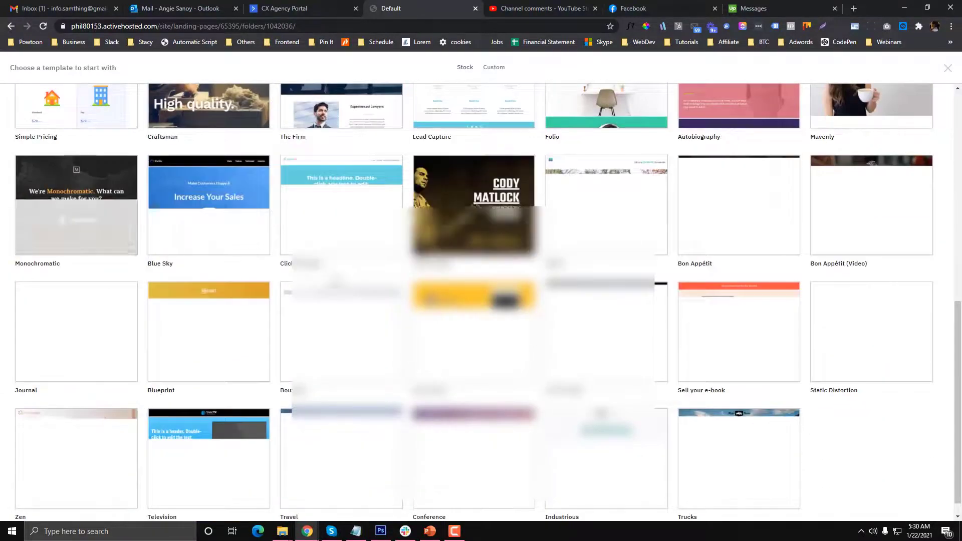
scroll(474, 201, "up", 7)
scroll(806, 223, "up", 2)
scroll(806, 226, "down", 6)
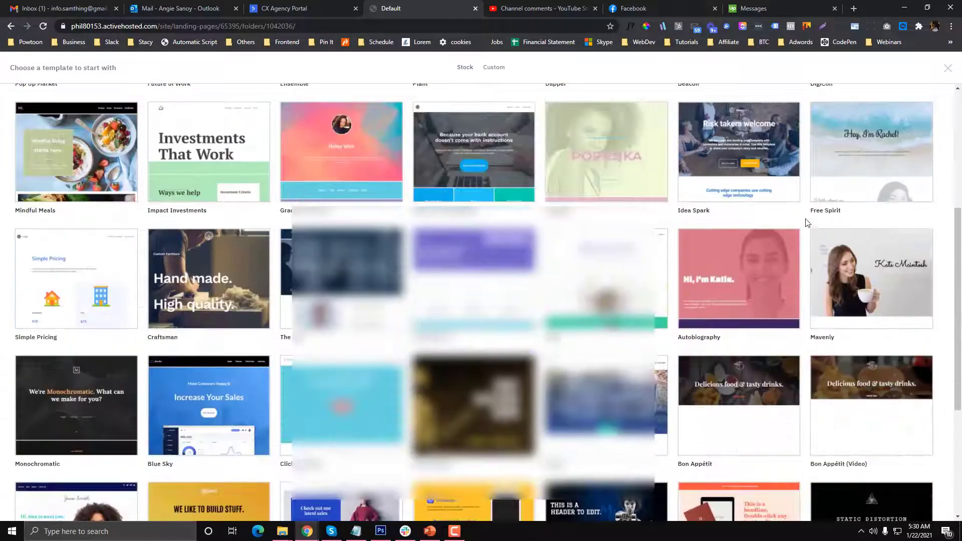
scroll(806, 226, "down", 5)
scroll(807, 231, "up", 3)
scroll(807, 233, "up", 5)
scroll(802, 231, "up", 2)
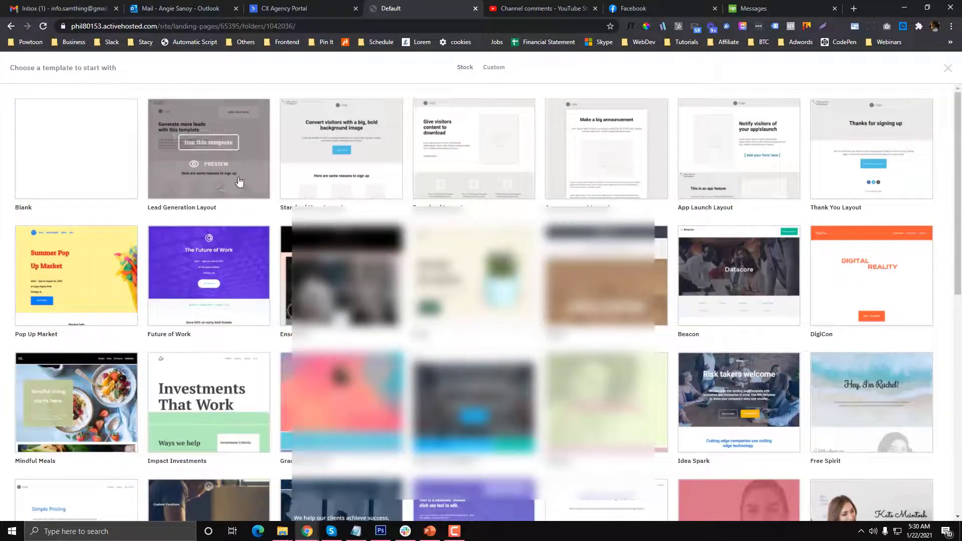
scroll(241, 183, "down", 1)
scroll(239, 175, "down", 4)
scroll(239, 176, "up", 5)
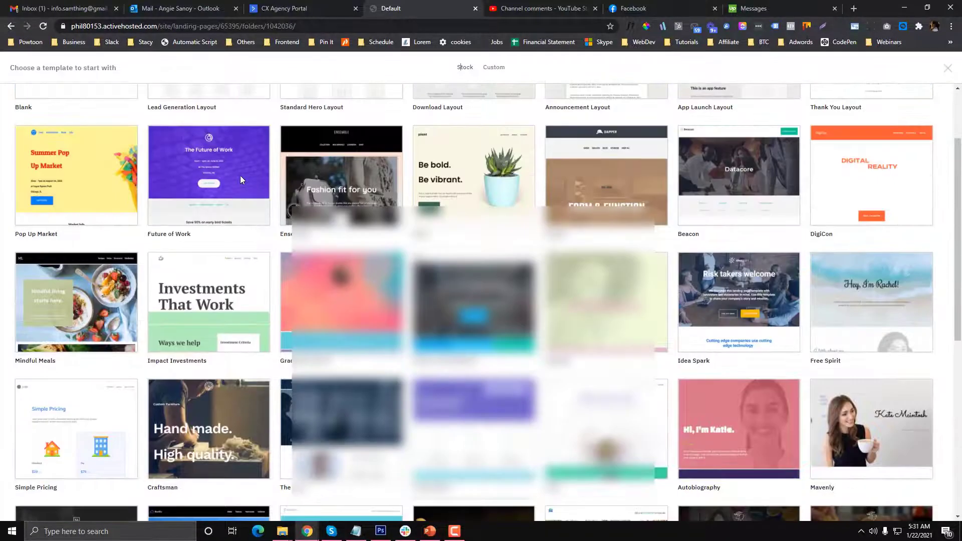
scroll(239, 175, "up", 2)
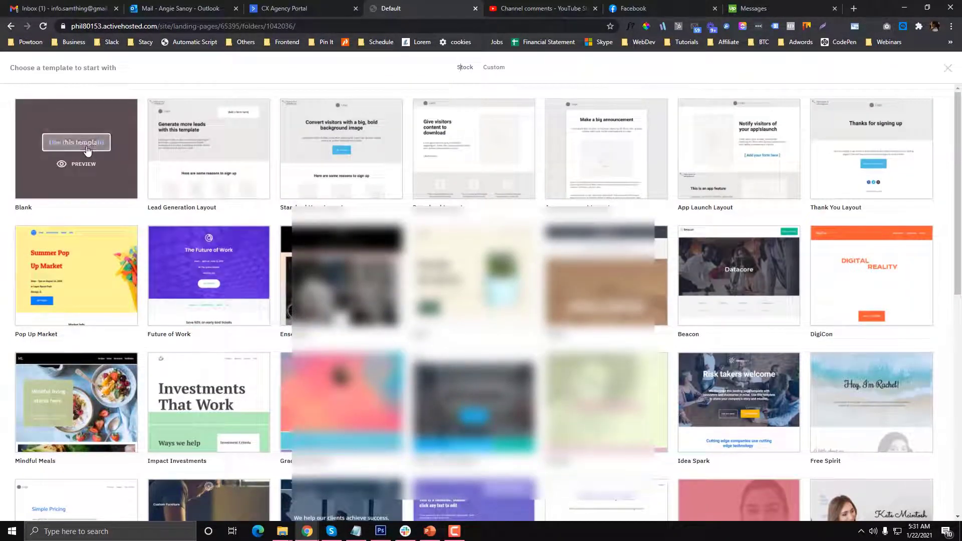
left_click(76, 143)
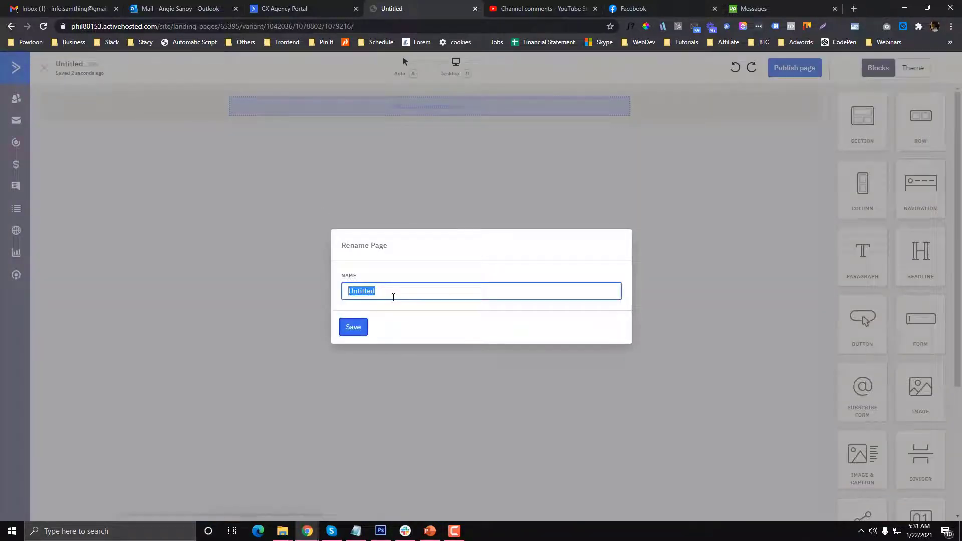
Rename the new page to 'Test' and save it.
type("Test")
left_click(357, 327)
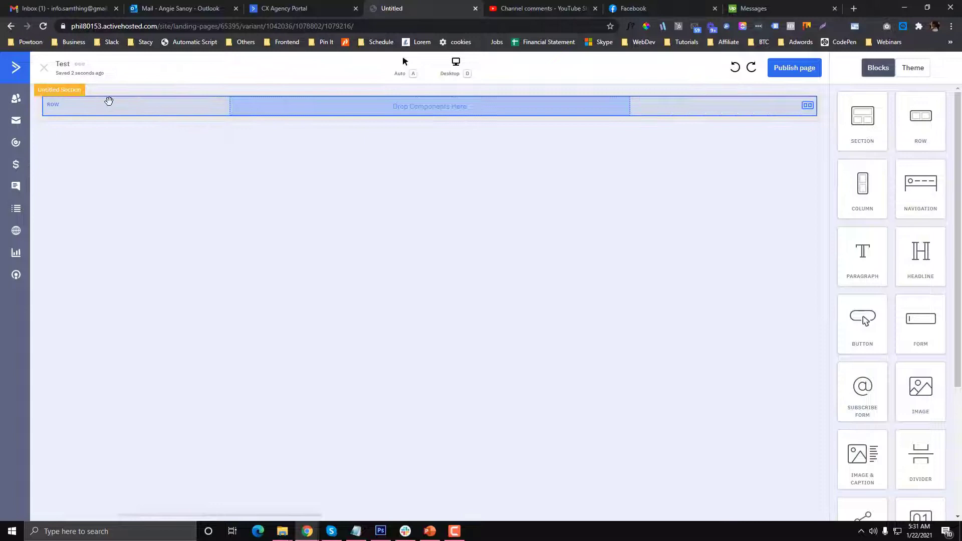
left_click(180, 97)
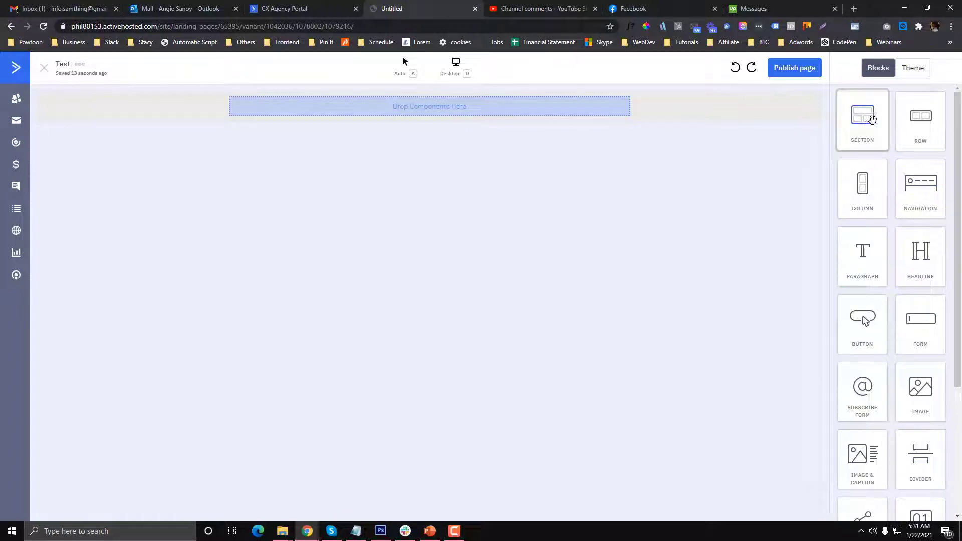
Add a second section and give the top section the ID 'Header'.
left_click_drag(869, 119, 604, 136)
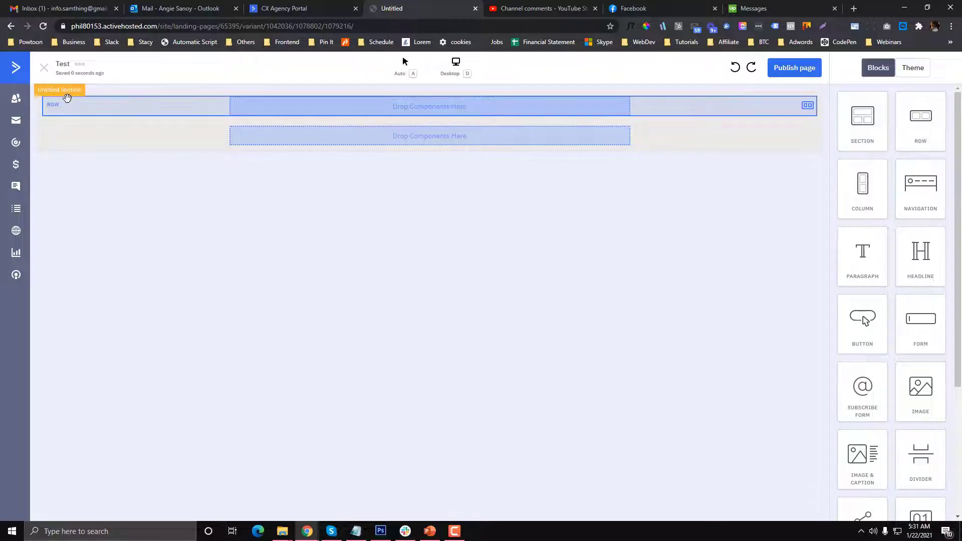
left_click(66, 95)
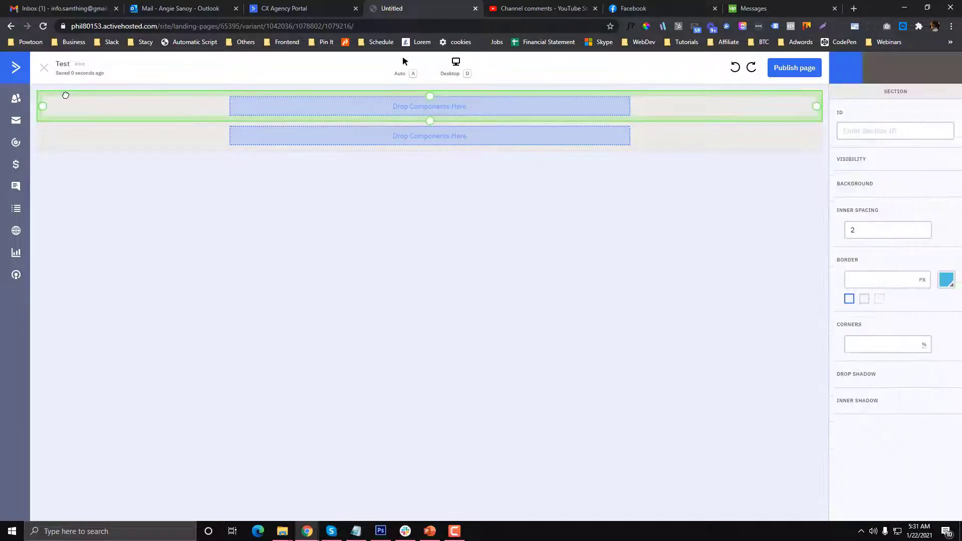
left_click(858, 127)
type("Header")
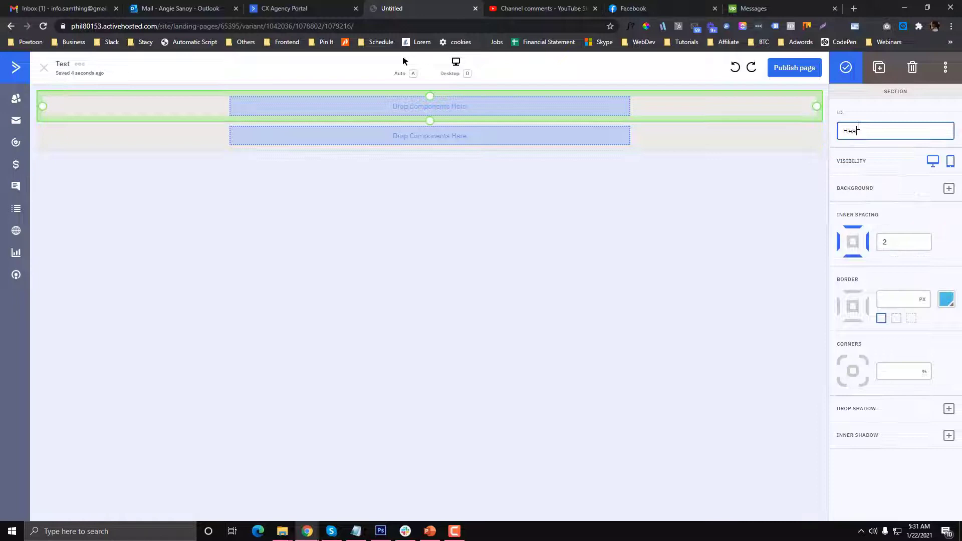
left_click(784, 191)
Give the second section the ID 'body'.
left_click(60, 121)
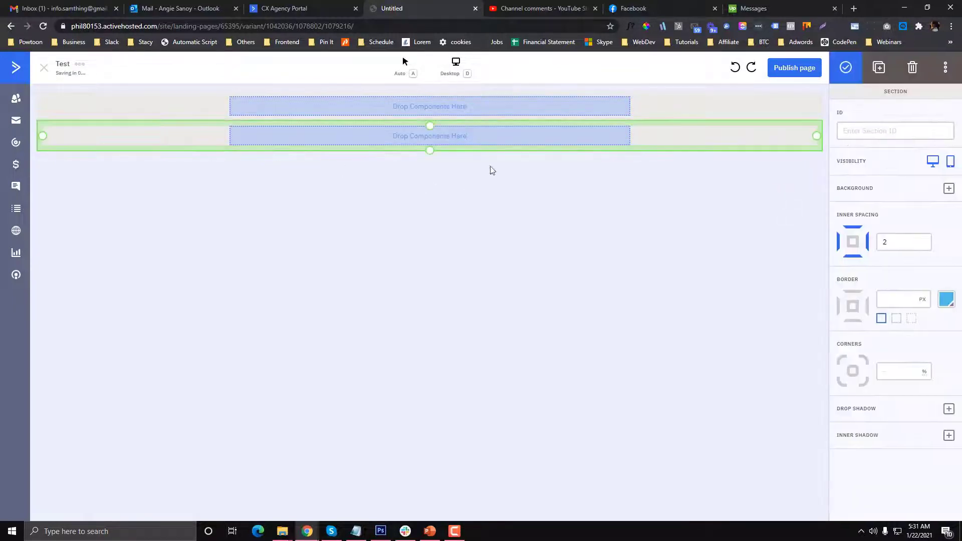
left_click(871, 131)
left_click(627, 233)
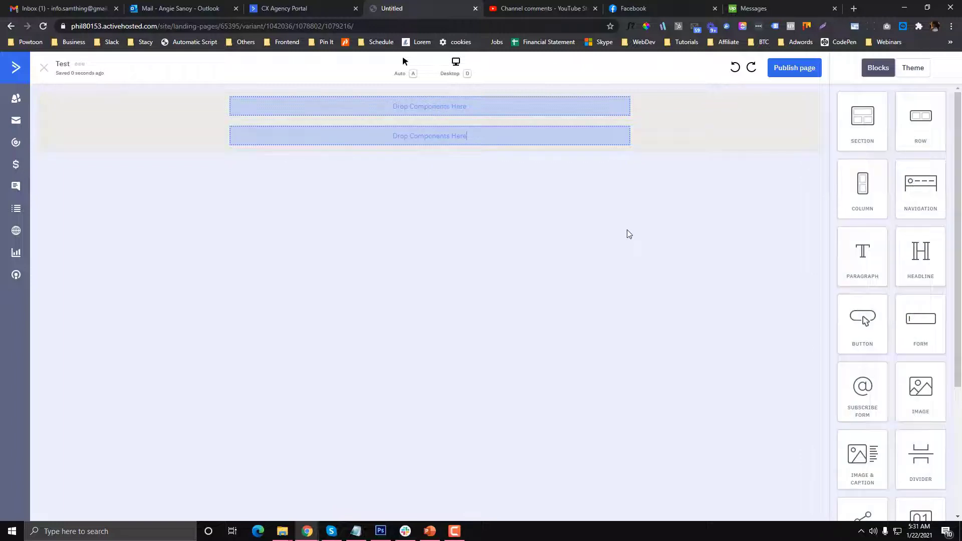
left_click(69, 123)
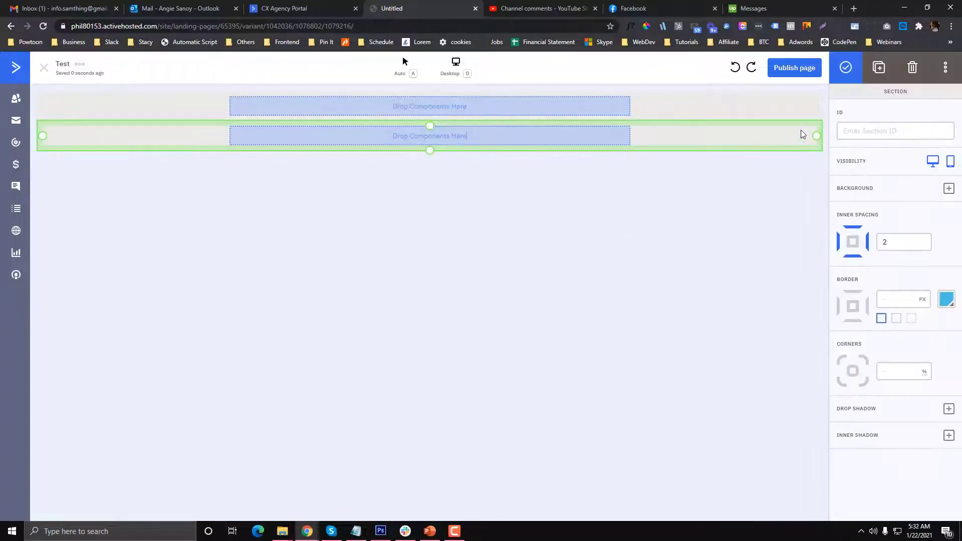
left_click(865, 131)
type("body")
left_click(724, 226)
mouse_move(429, 106)
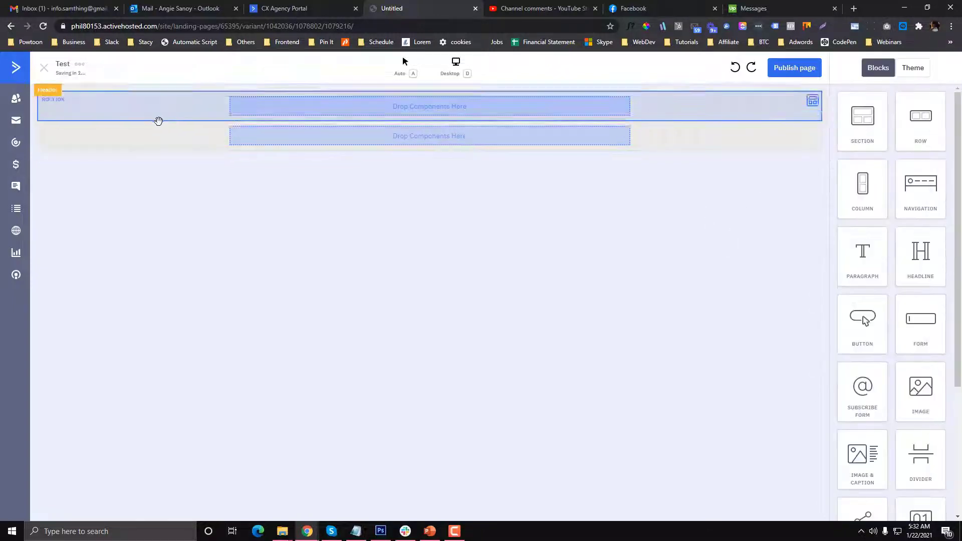
Check the body section and header row settings, then deselect everything.
left_click(125, 123)
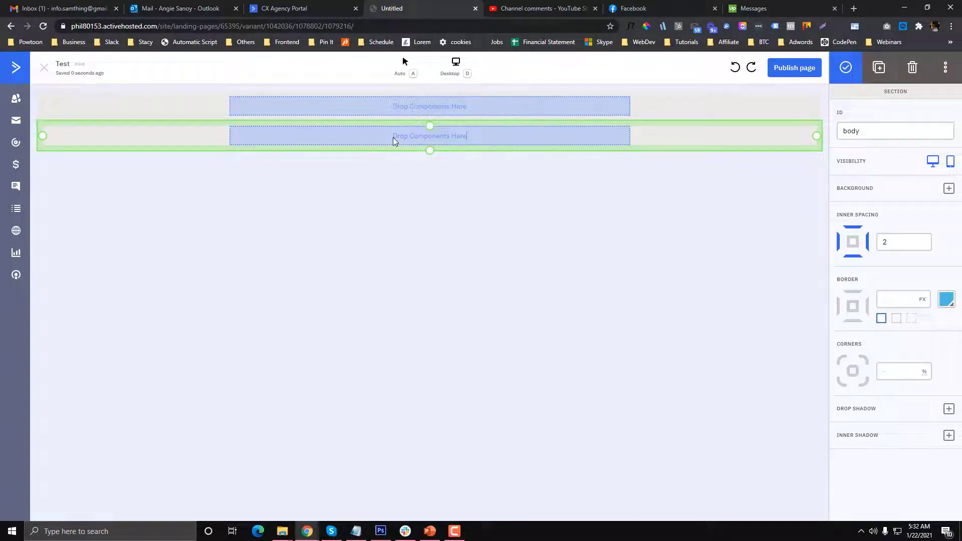
left_click(130, 110)
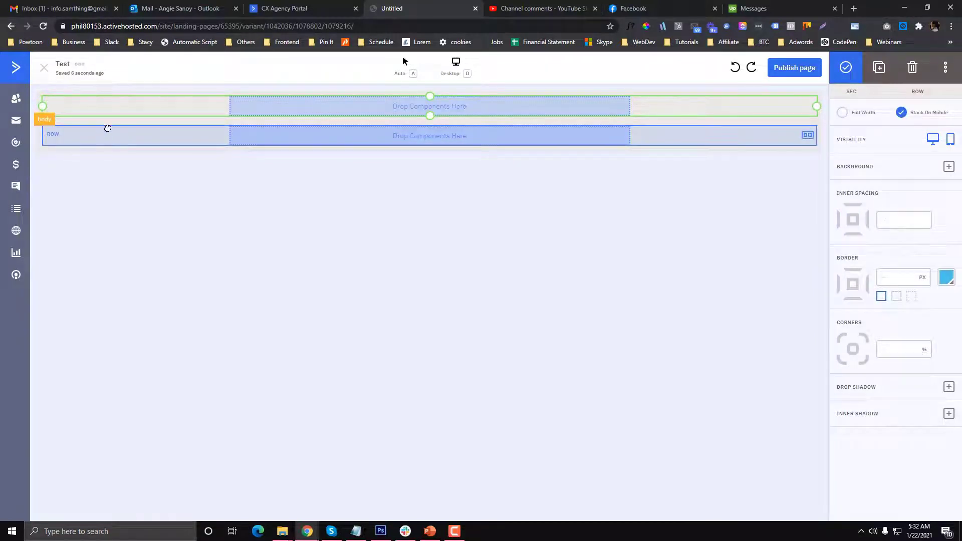
left_click(108, 129)
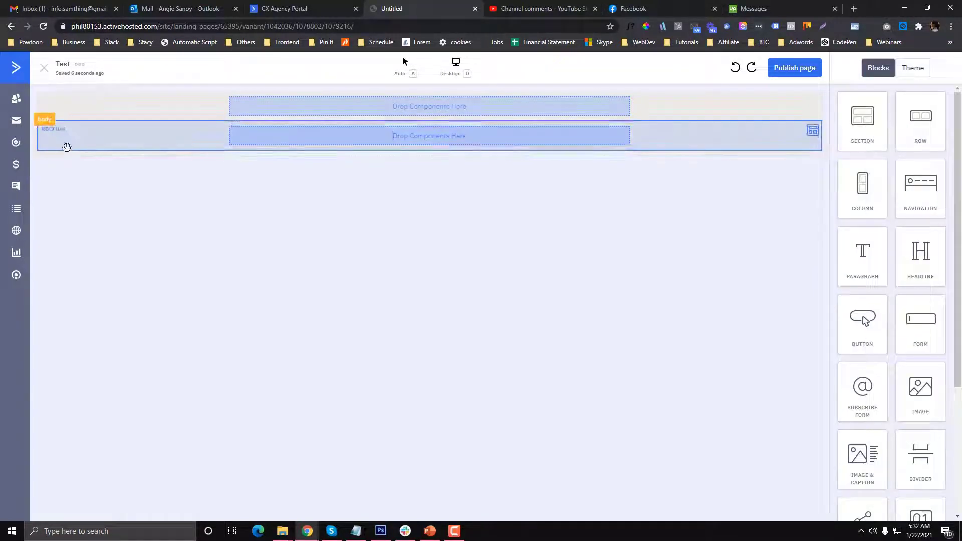
left_click(66, 147)
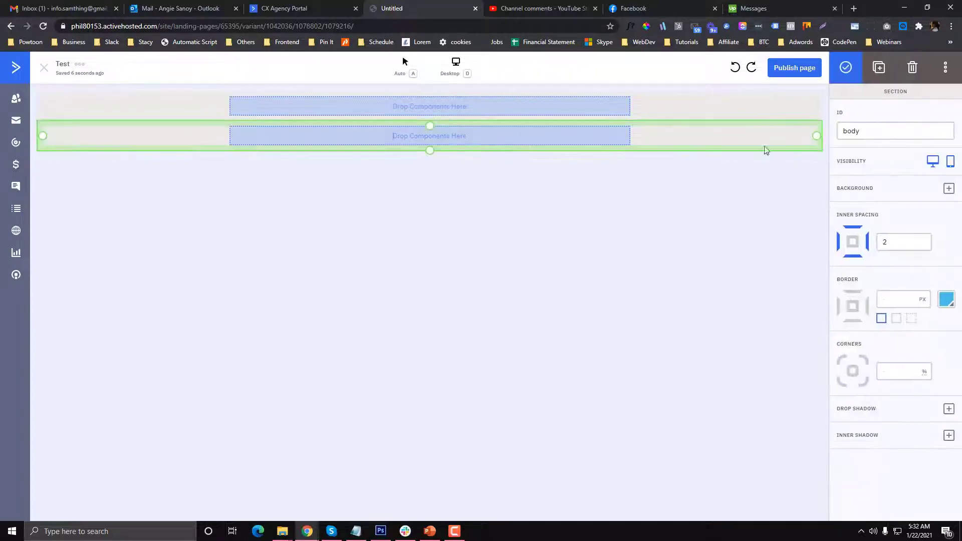
left_click(863, 129)
left_click(668, 220)
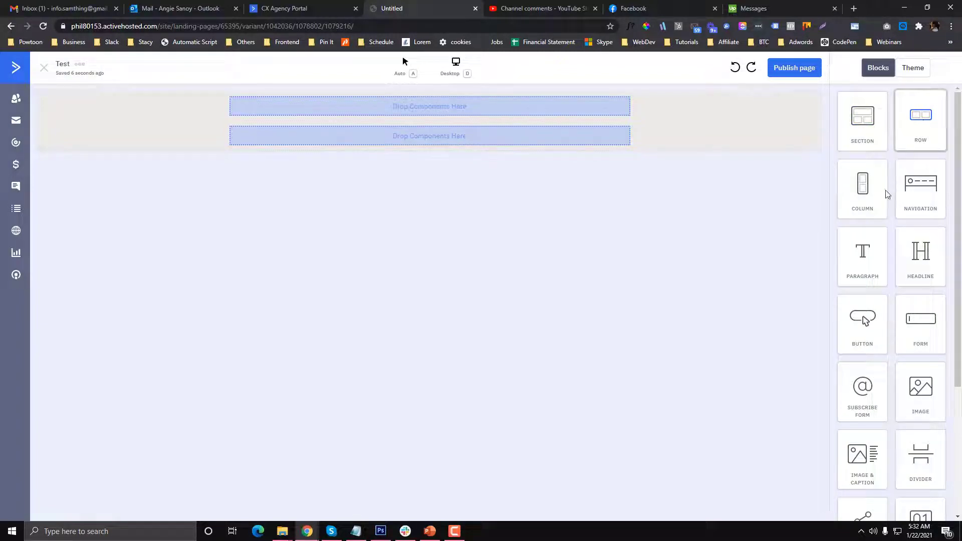
Split the header row into two columns and delete an extra row added below it.
left_click_drag(847, 189, 443, 102)
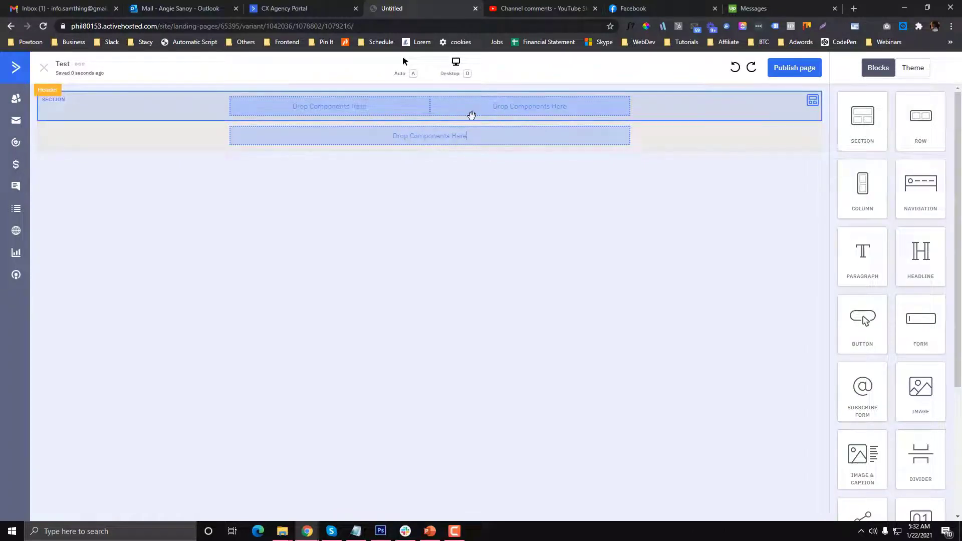
mouse_move(921, 118)
left_mouse_down()
mouse_move(621, 145)
mouse_move(527, 120)
left_mouse_up()
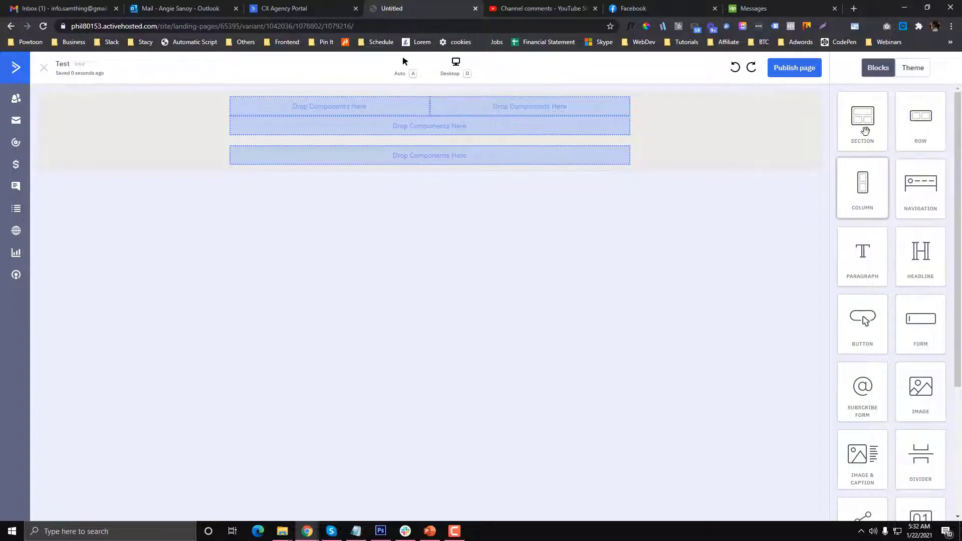
left_click(534, 128)
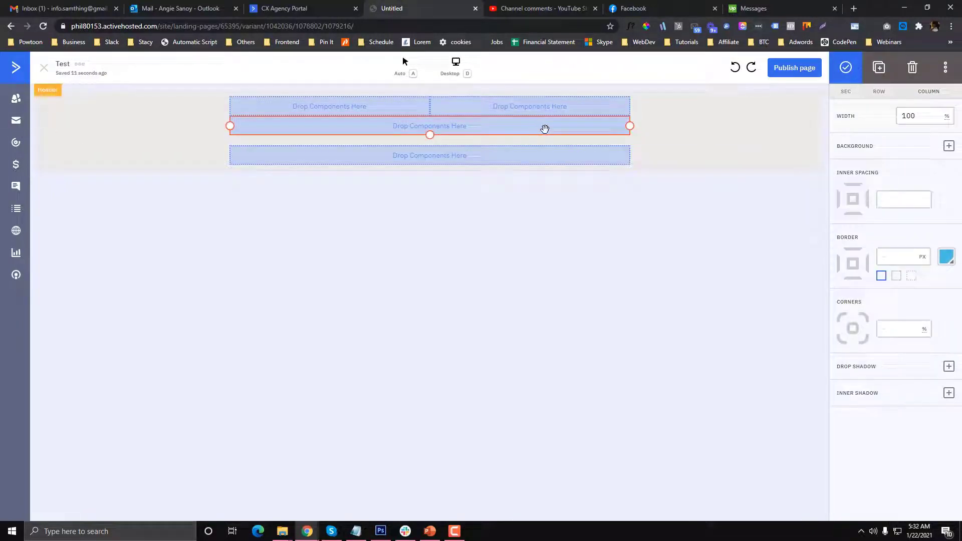
left_click(912, 68)
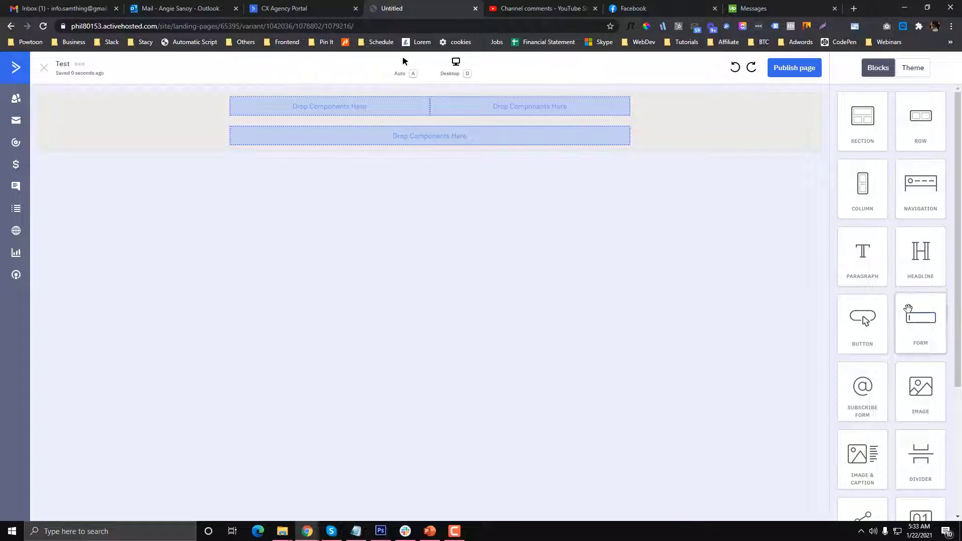
Place the perch logo image in the header's left column.
scroll(908, 308, "down", 1)
mouse_move(921, 341)
left_mouse_down()
mouse_move(363, 108)
mouse_move(413, 118)
left_mouse_up()
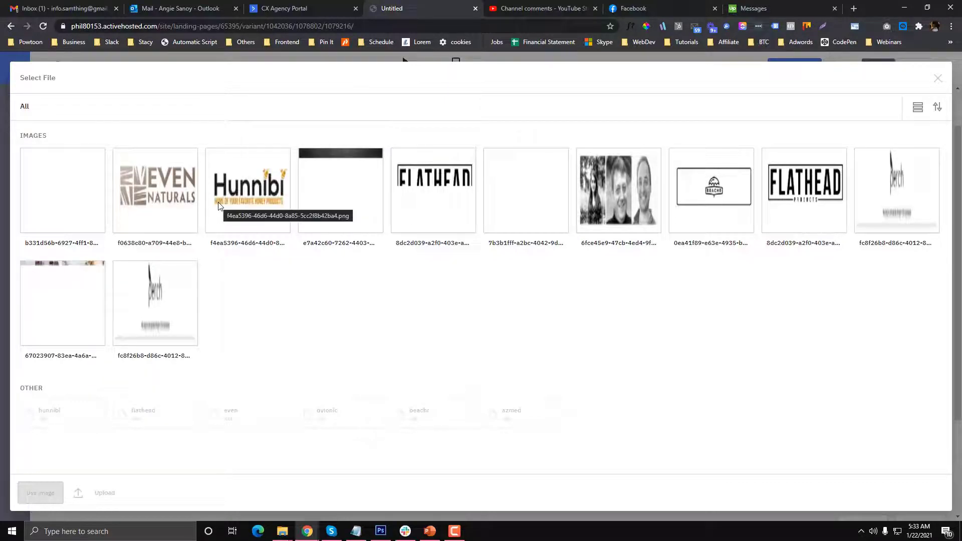
left_click(170, 302)
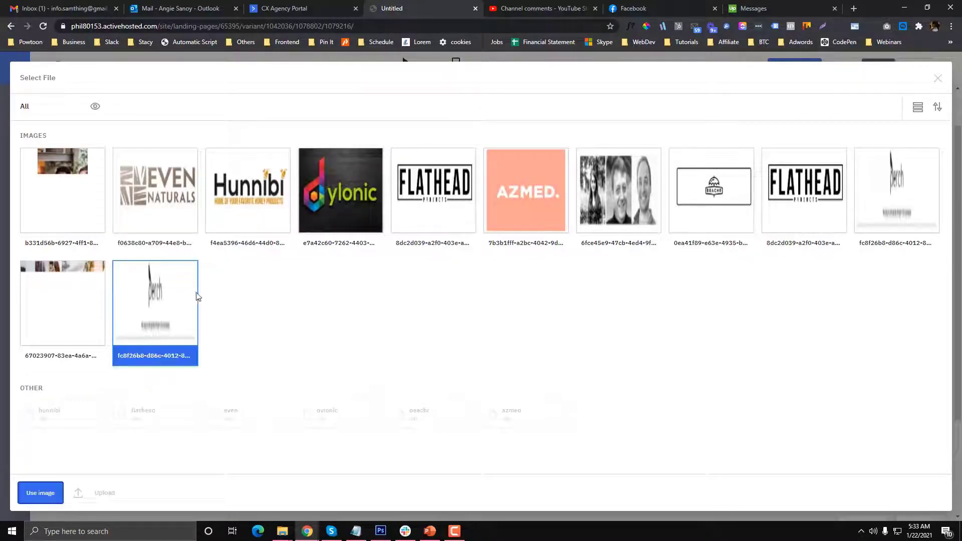
left_click(55, 493)
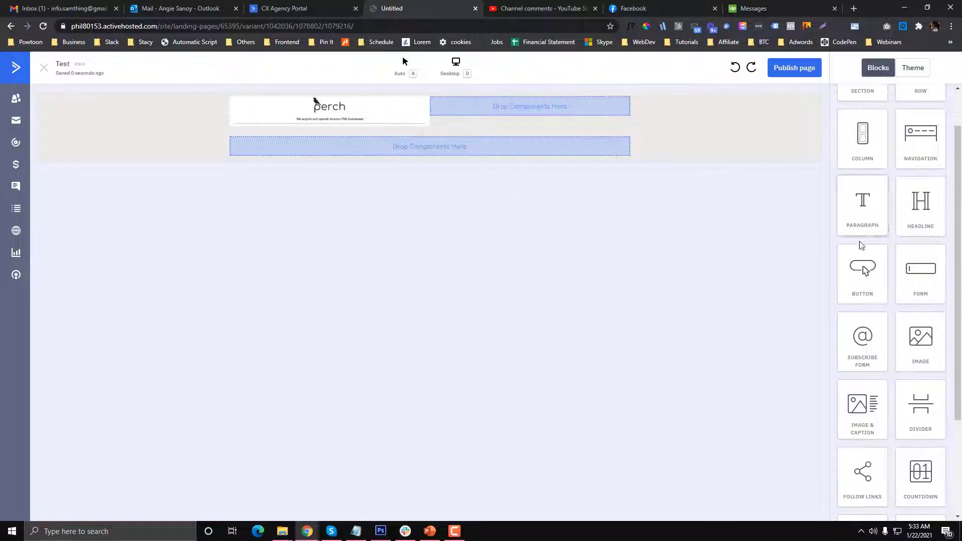
Add a Navigation menu showing a Home link to the header's right column.
scroll(889, 292, "down", 2)
scroll(881, 307, "down", 1)
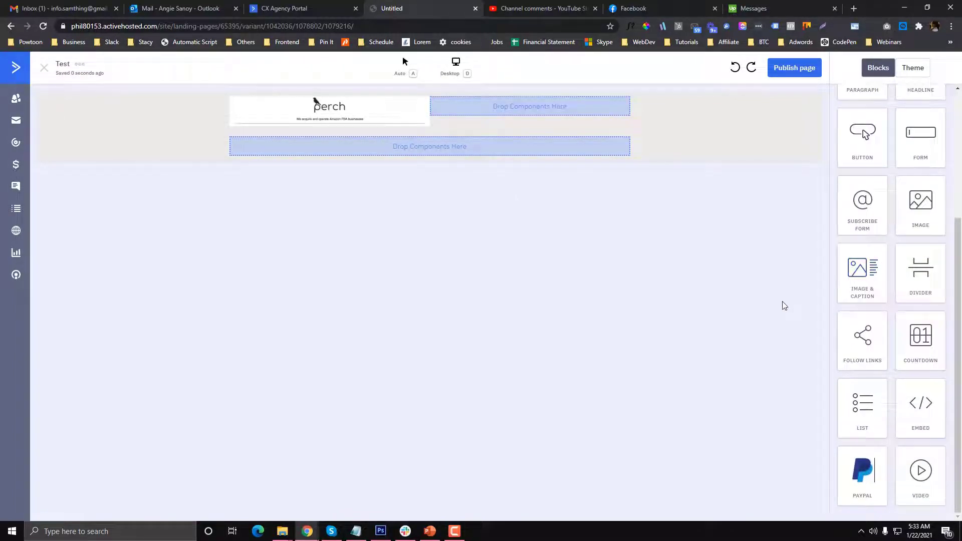
key("ctrl+f")
type("menu")
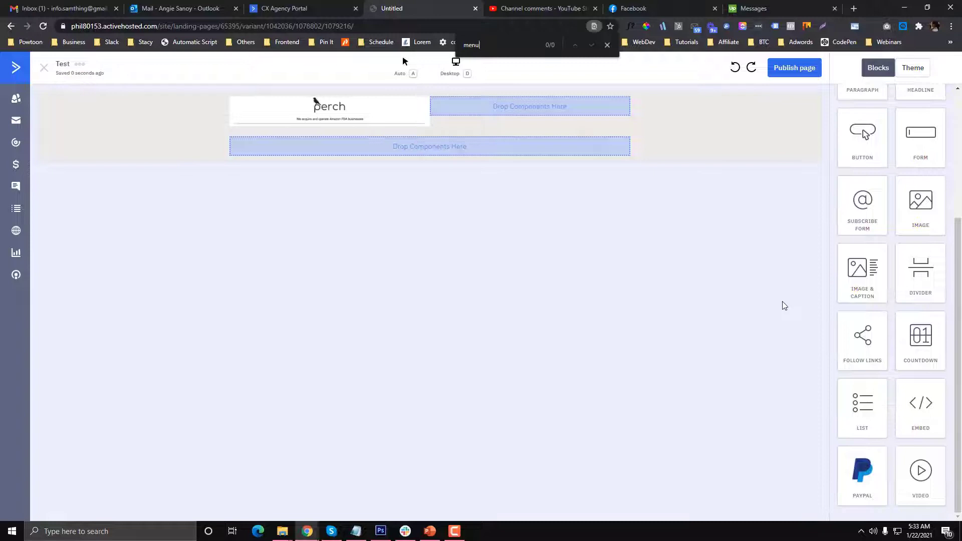
scroll(884, 273, "up", 2)
scroll(883, 273, "up", 2)
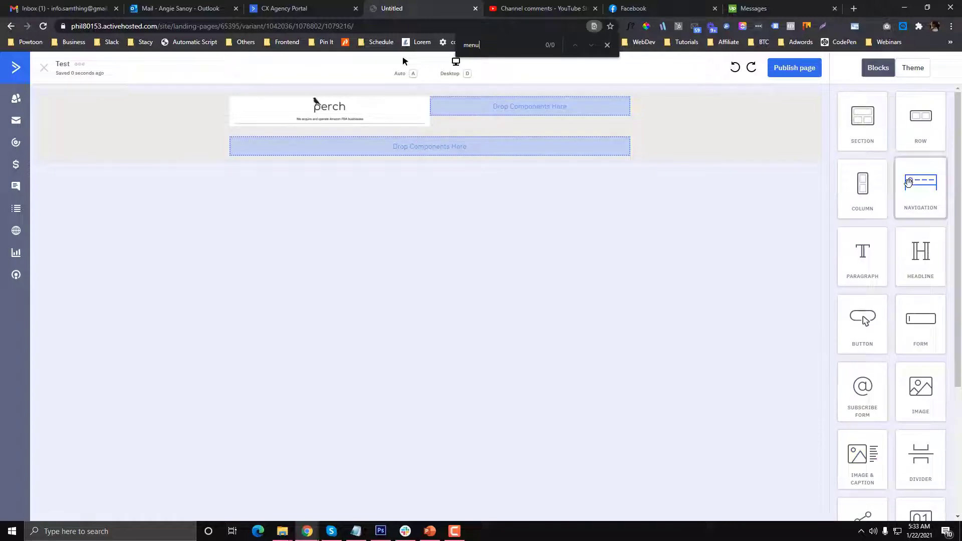
mouse_move(921, 189)
left_mouse_down()
mouse_move(526, 126)
mouse_move(522, 111)
left_mouse_up()
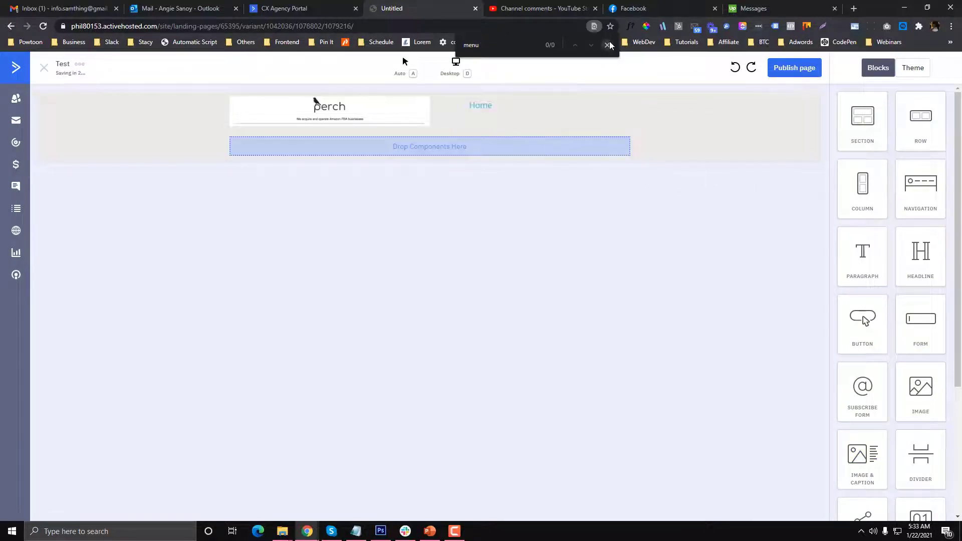
left_click(607, 44)
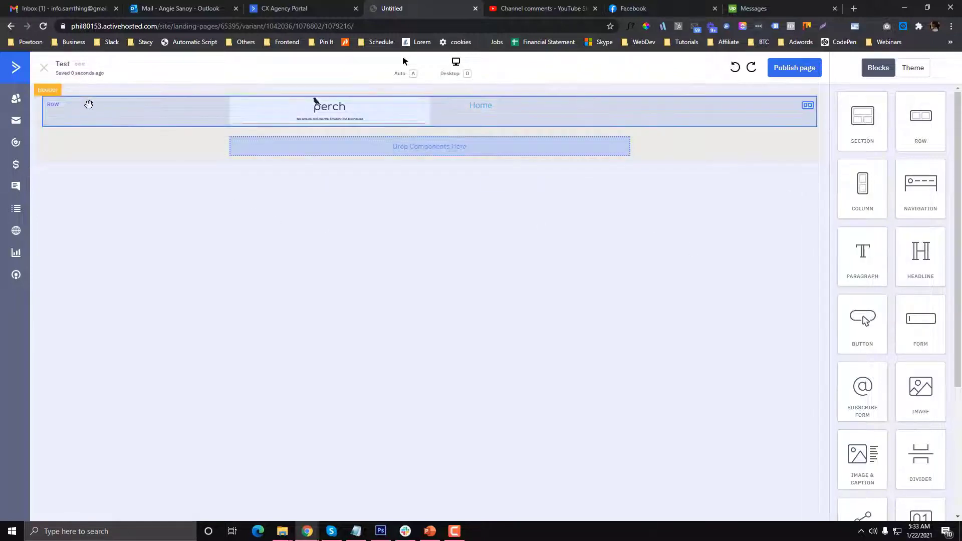
Give the header section a white background colour.
left_click(104, 96)
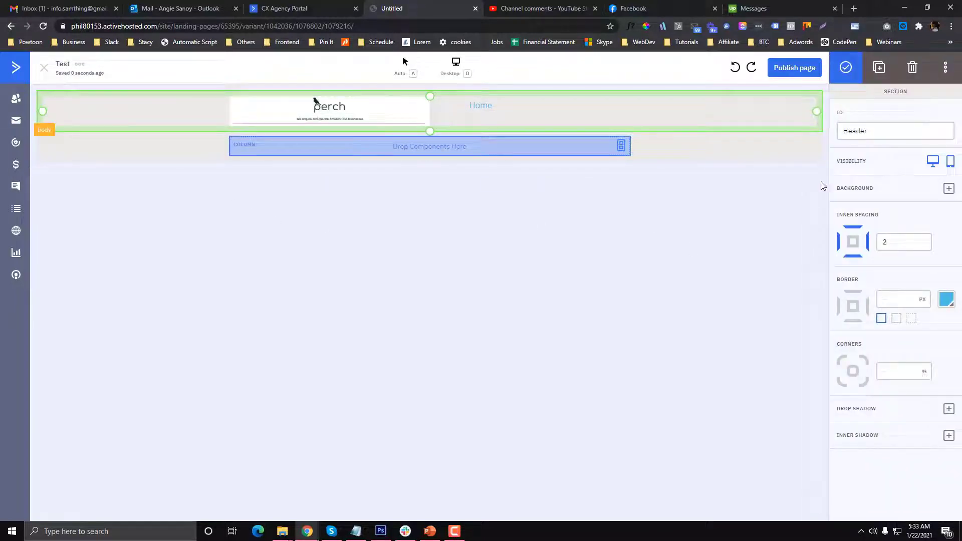
left_click(946, 189)
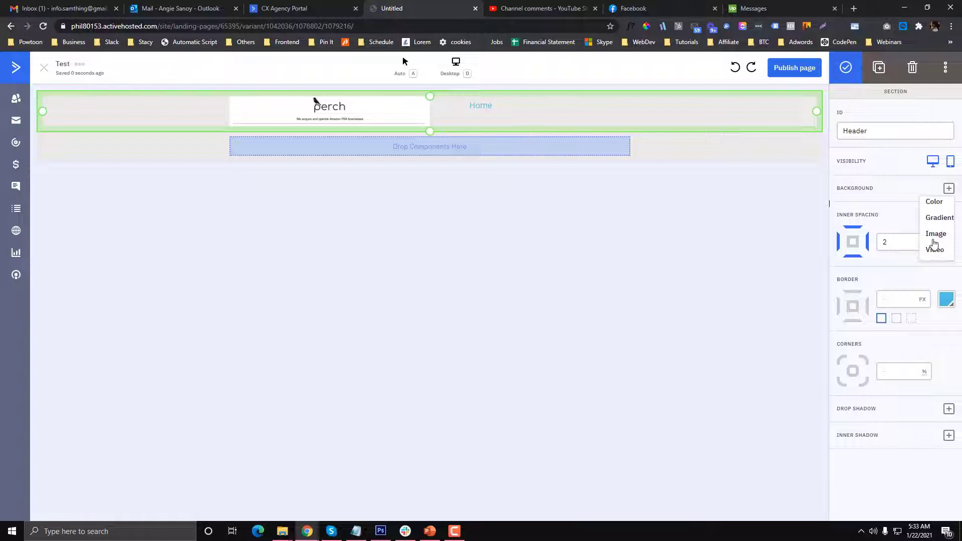
left_click(941, 202)
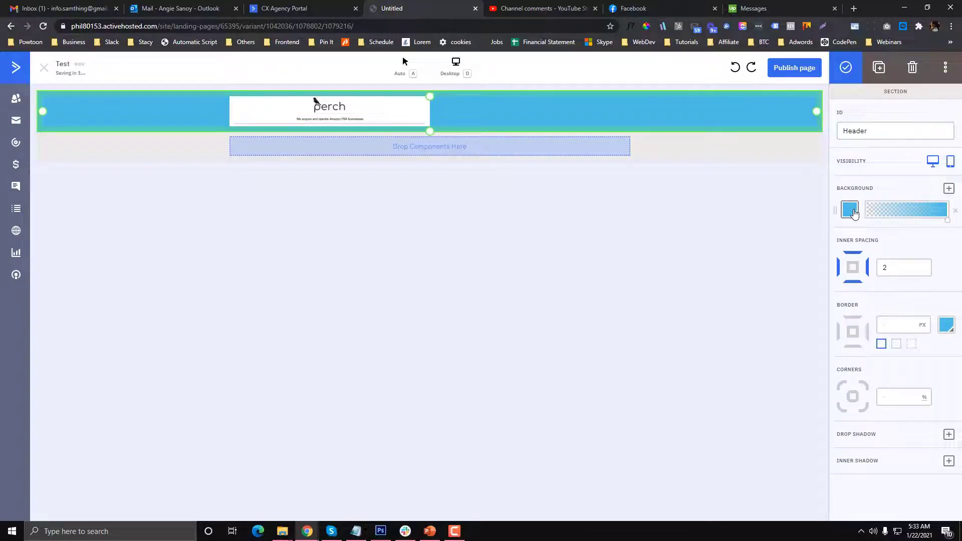
left_click(854, 213)
left_click(866, 254)
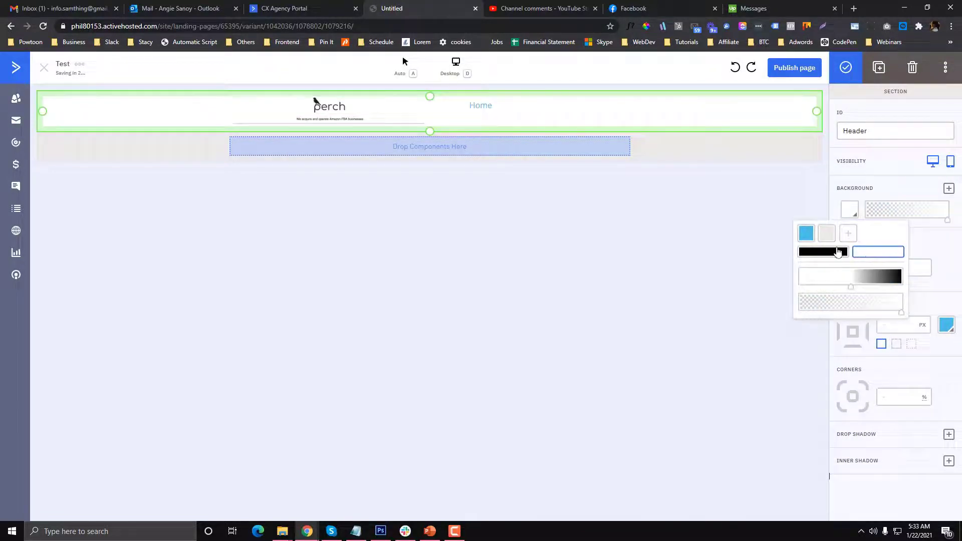
left_click(688, 248)
left_click(726, 181)
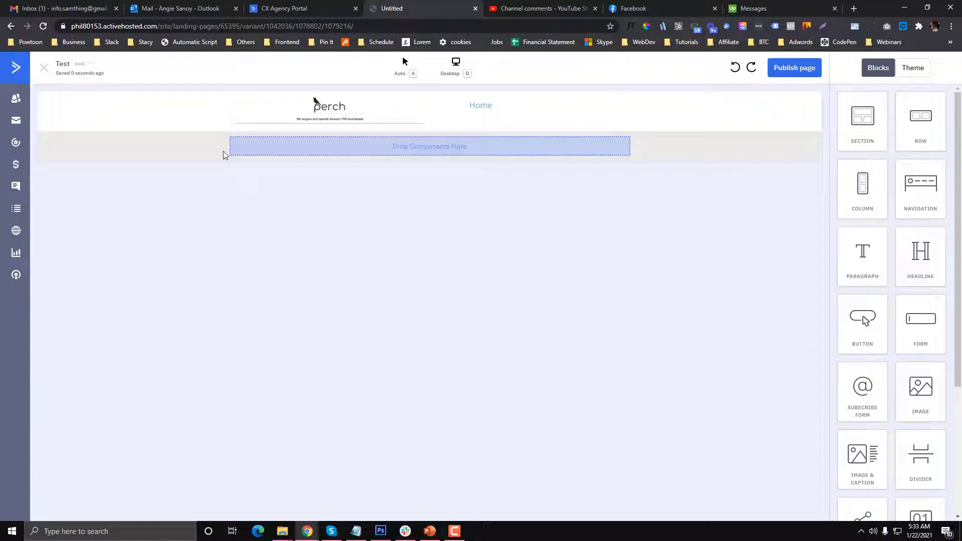
Set the bottom-left office photo as the body section's background image.
left_click(44, 160)
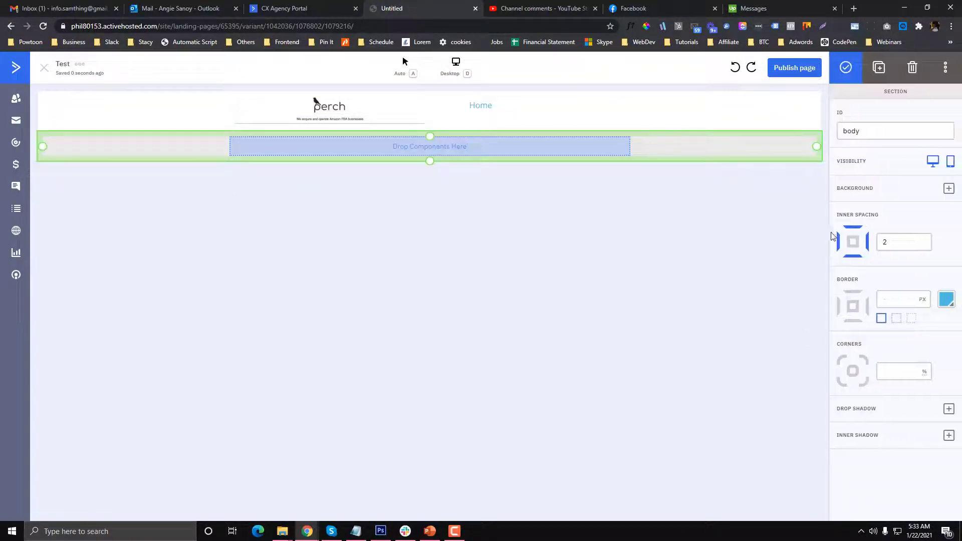
left_click(949, 188)
left_click(937, 232)
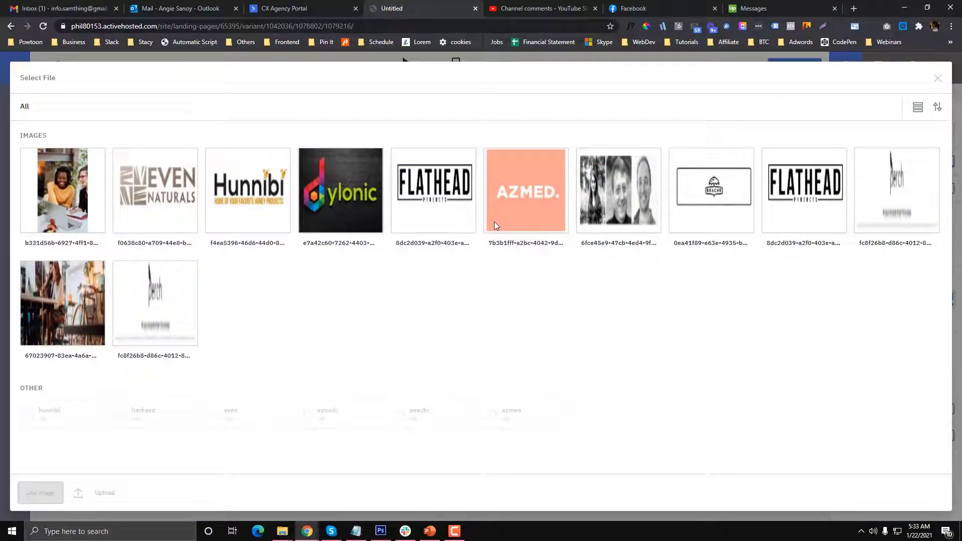
left_click(60, 302)
left_click(40, 492)
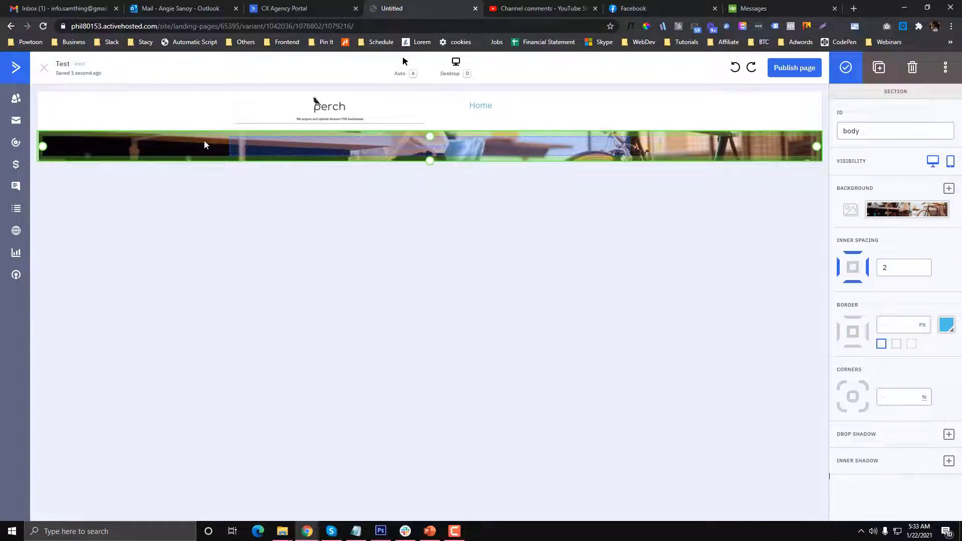
left_click(224, 235)
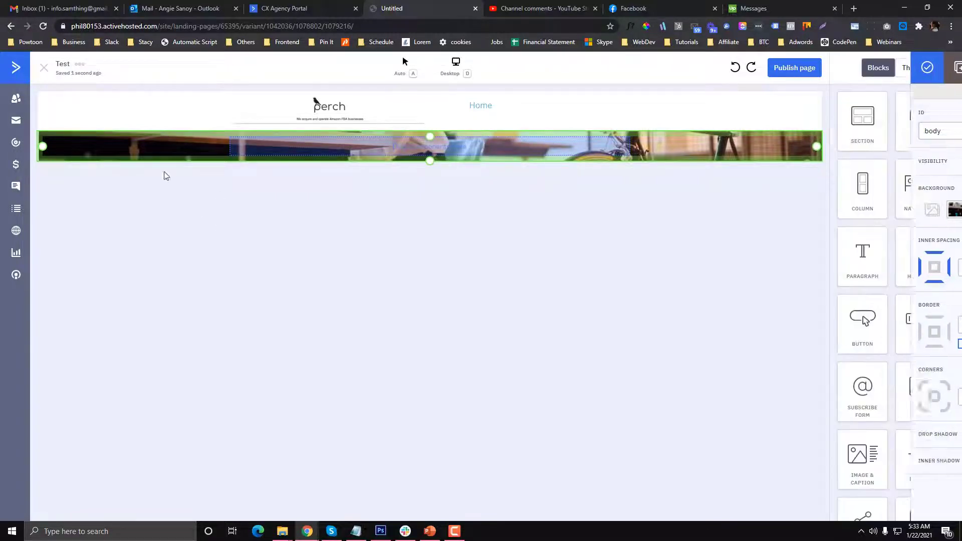
Give the hero section 42 top and 32 bottom inner spacing.
left_click(52, 146)
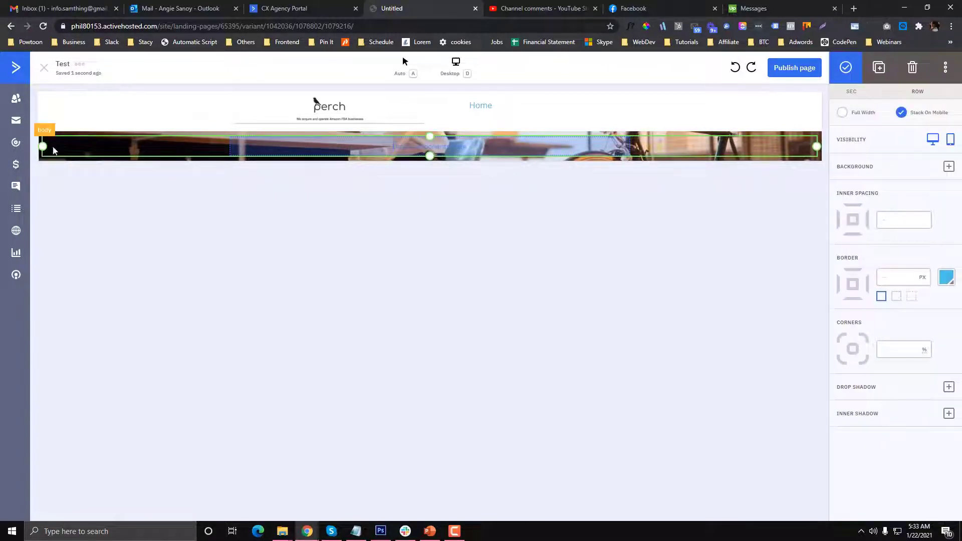
left_click(77, 207)
left_click(65, 146)
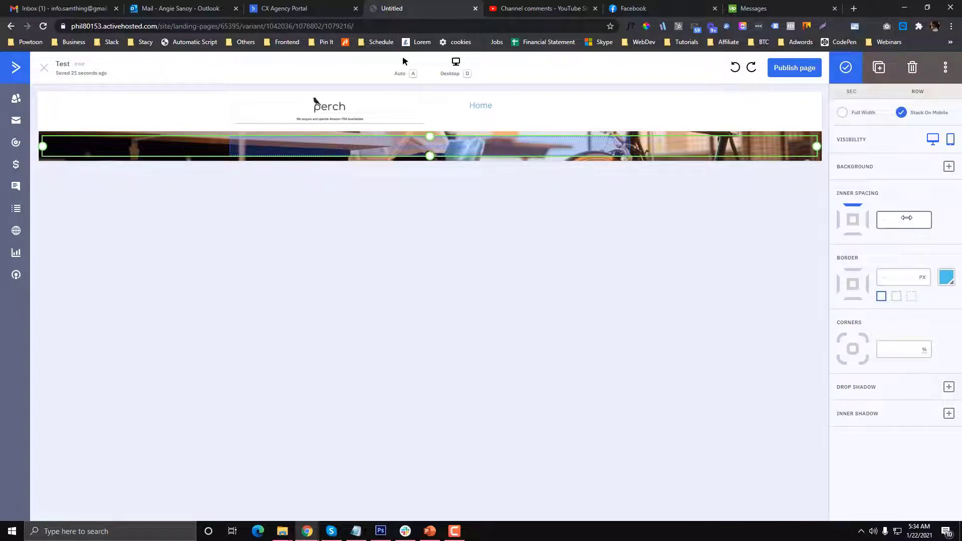
left_click_drag(899, 220, 957, 226)
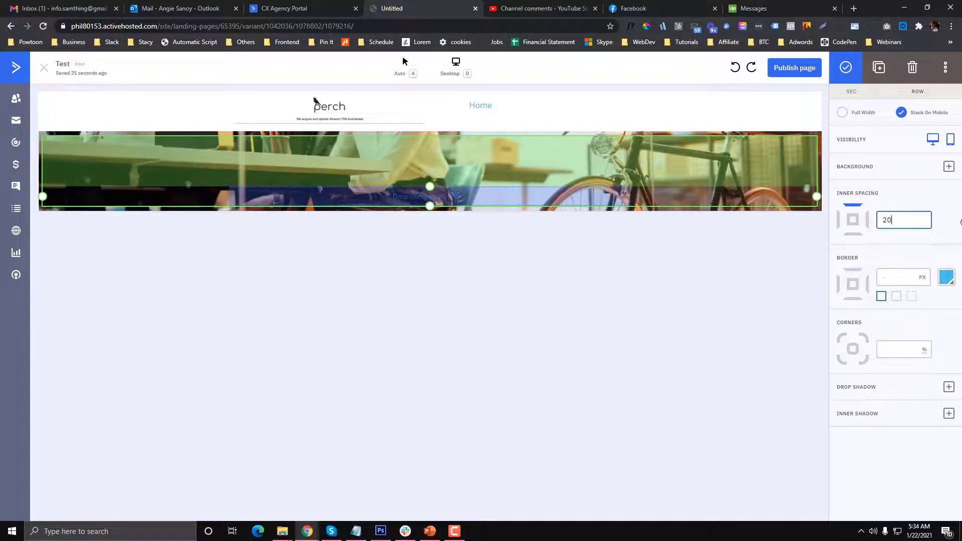
double_click(927, 222)
type("42")
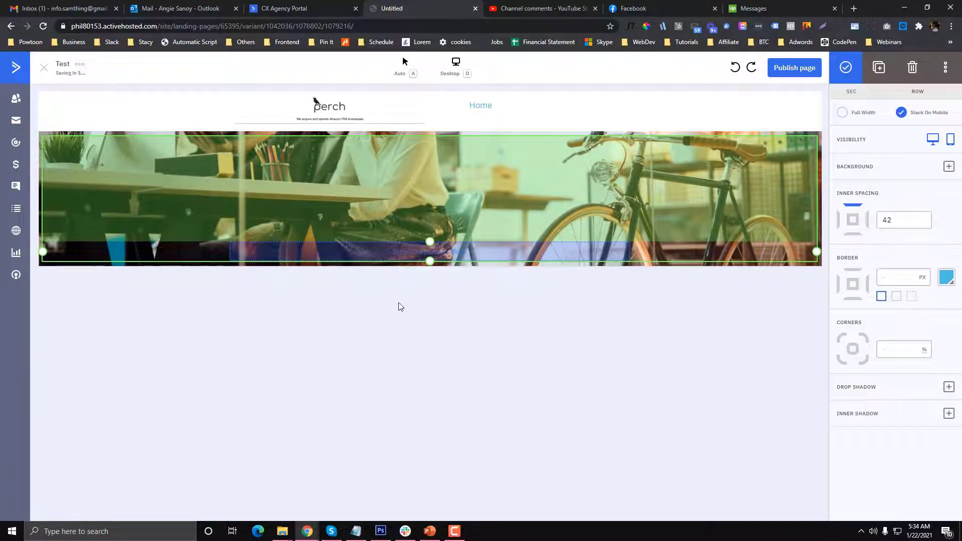
left_click(398, 305)
left_click(404, 185)
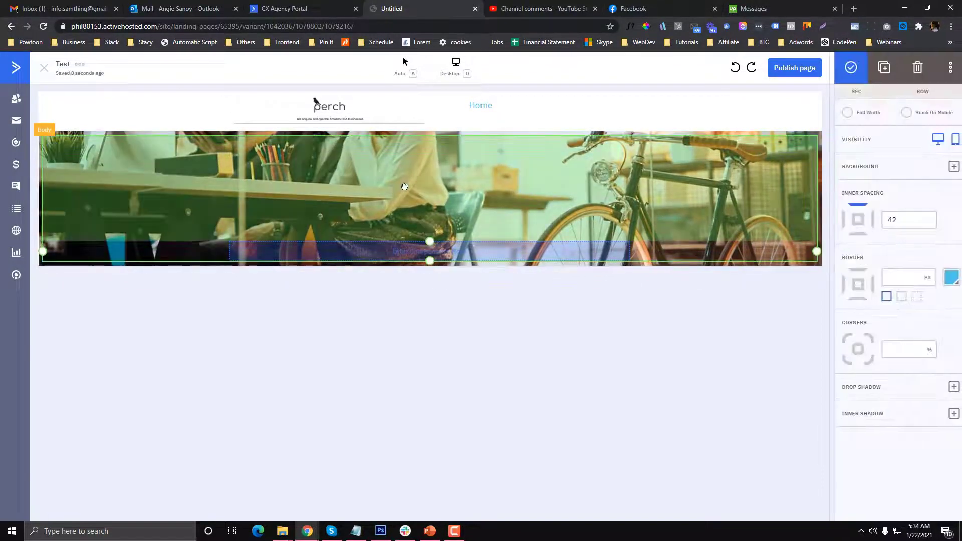
left_click(858, 239)
type("32")
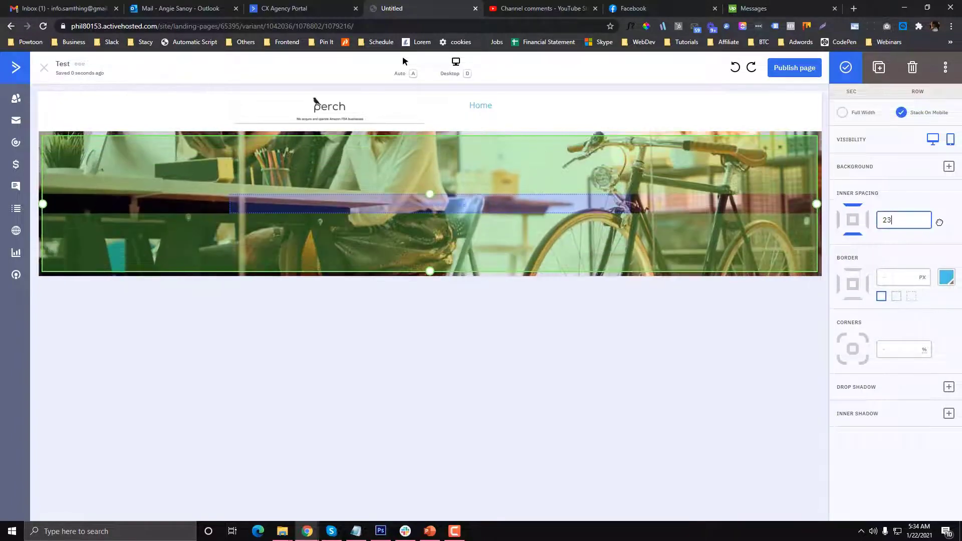
left_click(611, 347)
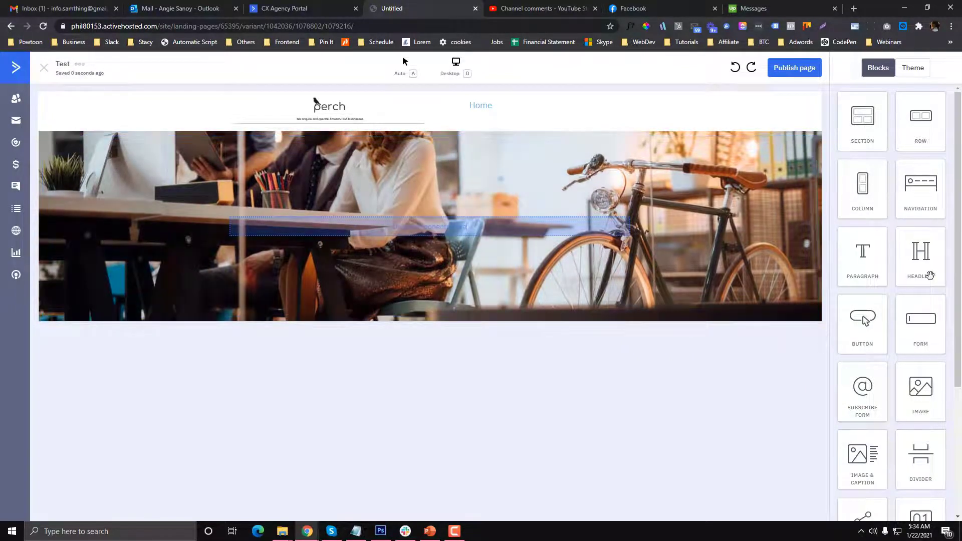
Drop a Headline block onto the hero banner and a Paragraph block beneath it.
left_click_drag(921, 256, 501, 228)
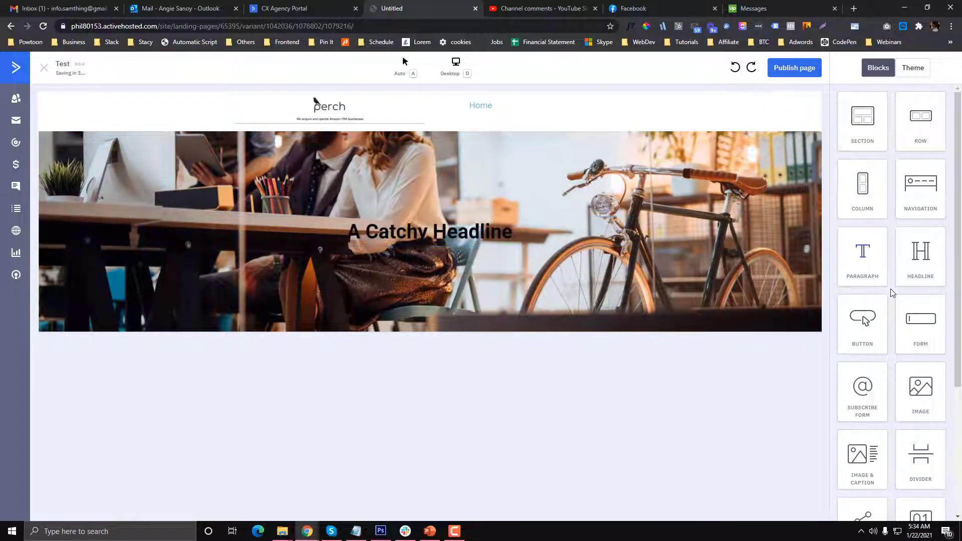
scroll(891, 331, "down", 1)
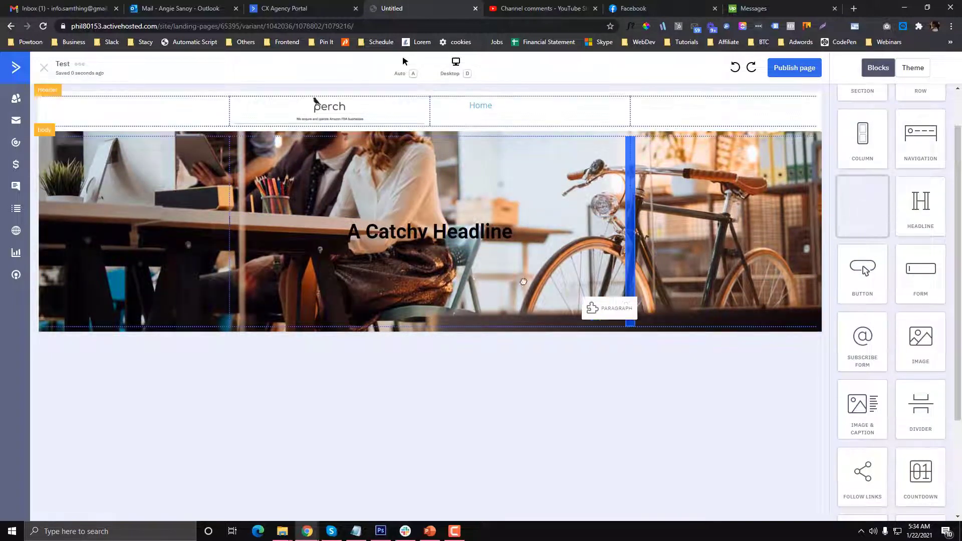
left_click_drag(858, 192, 456, 249)
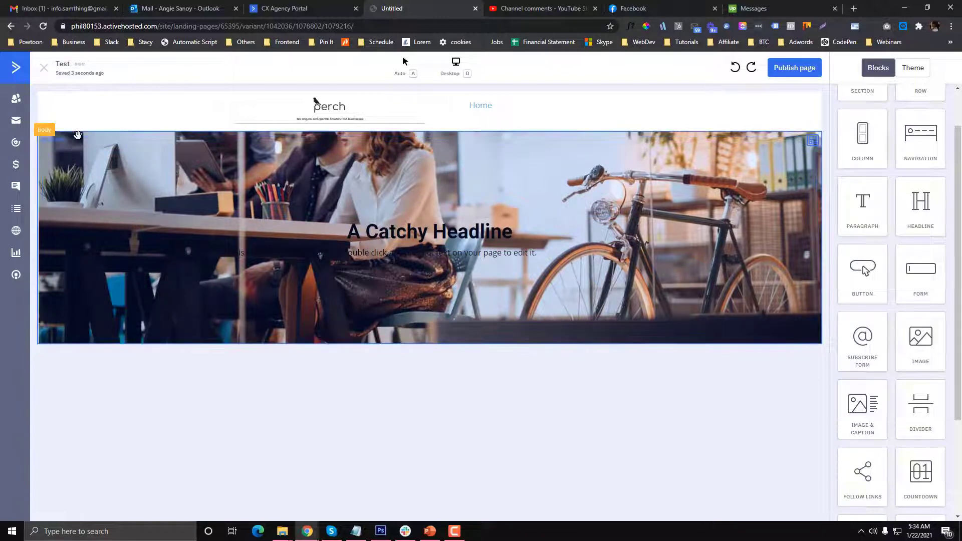
Add a gradient background layer over the hero section's office photo.
left_click(77, 135)
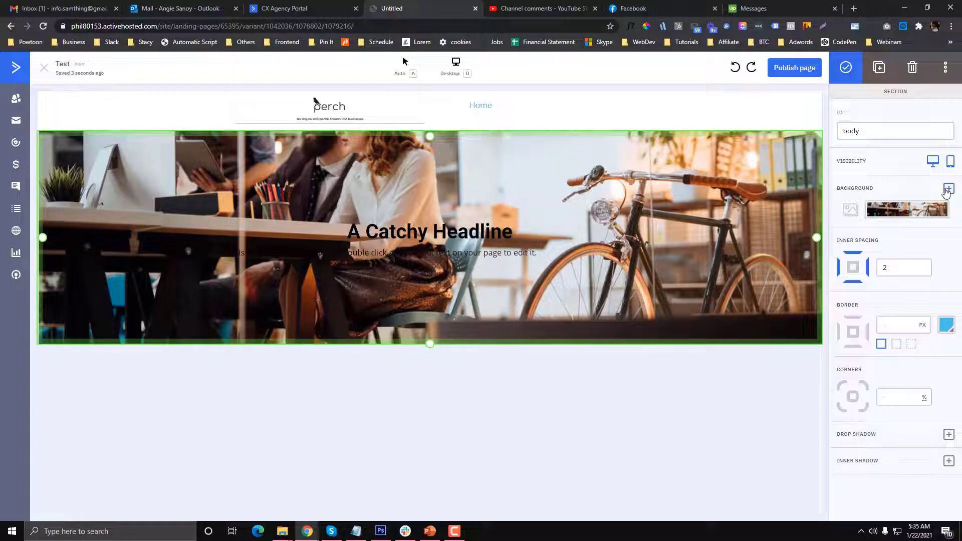
left_click(948, 191)
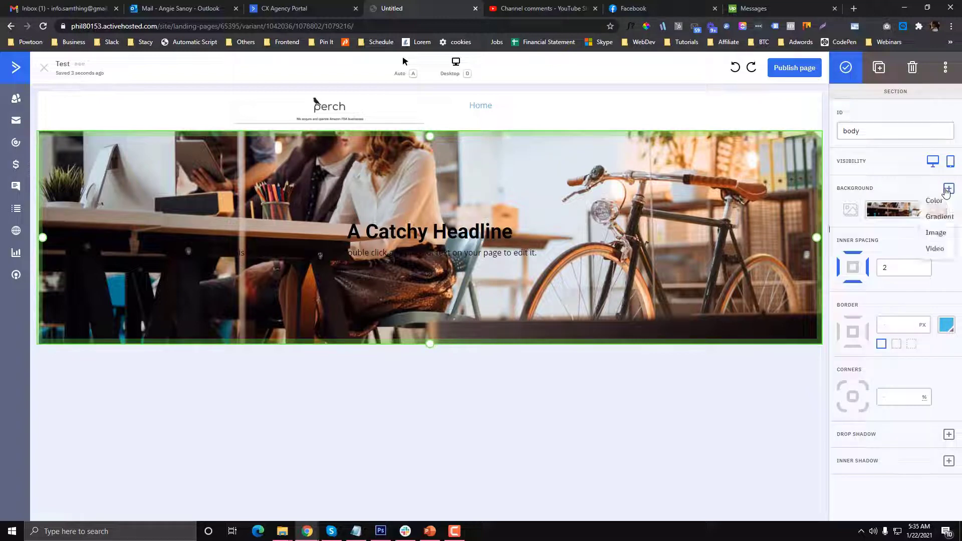
left_click(937, 218)
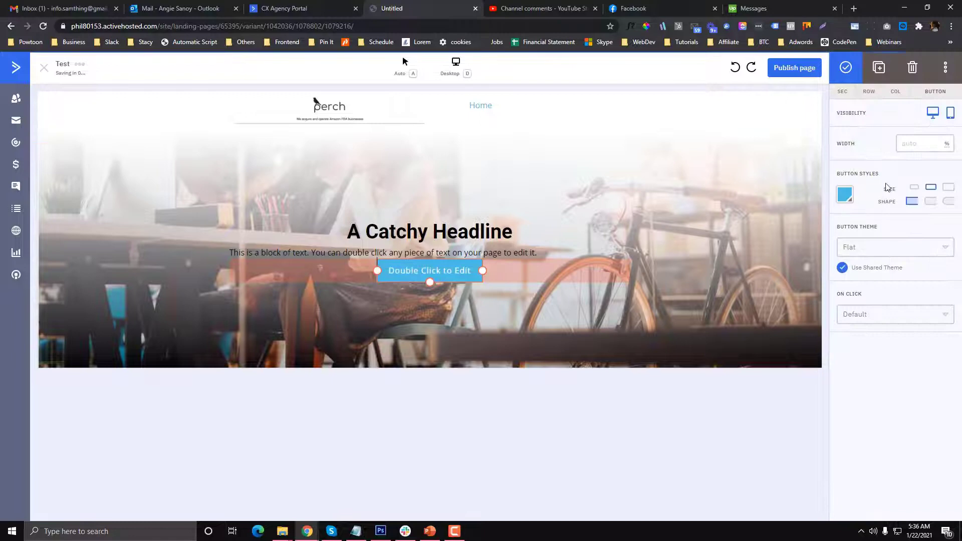
Make the hero button large with a pill shape.
left_click(946, 187)
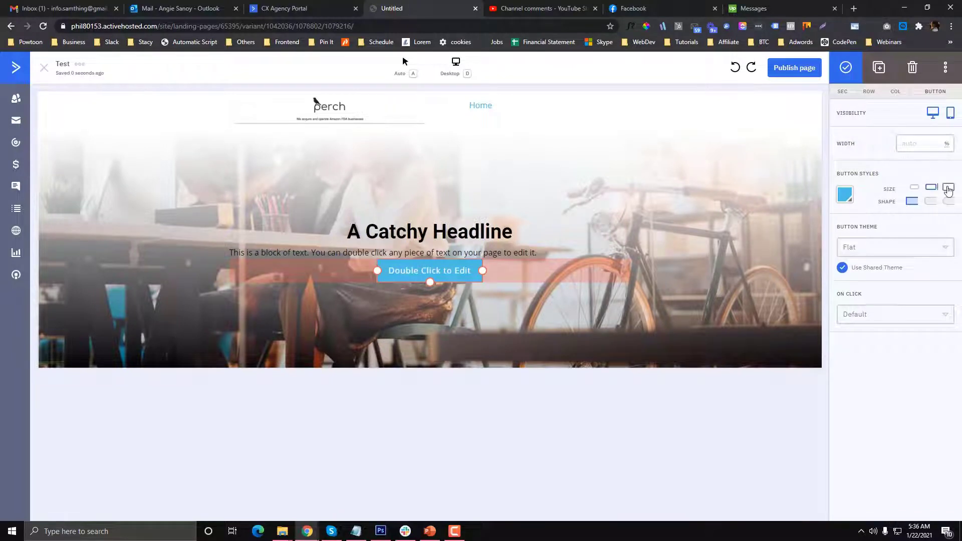
left_click(930, 203)
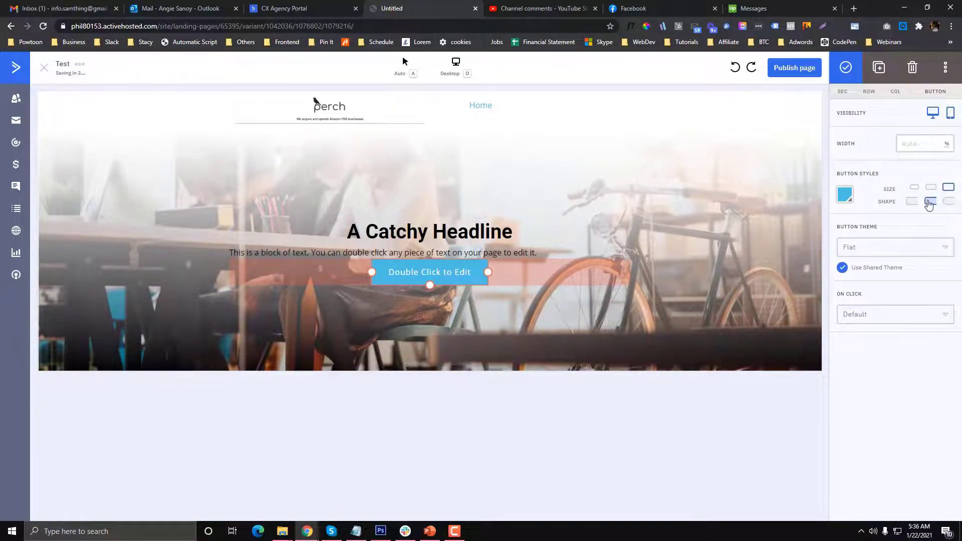
left_click(942, 202)
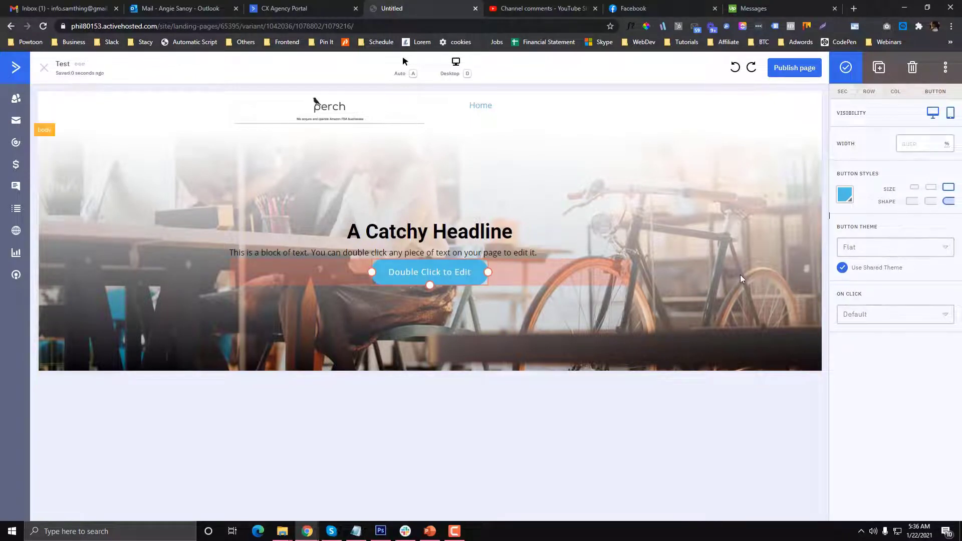
Add a blank line after the hero paragraph text.
left_click(468, 287)
left_click(461, 271)
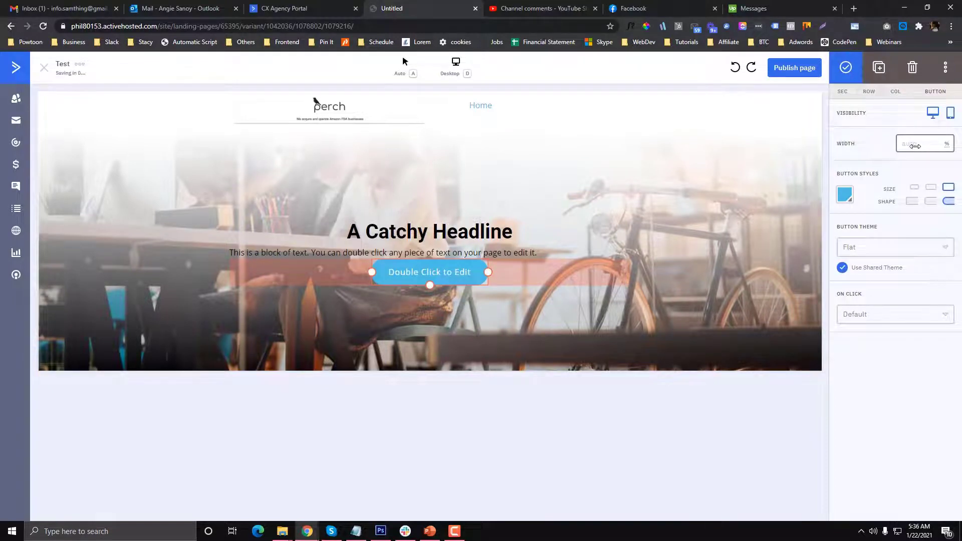
left_click(549, 255)
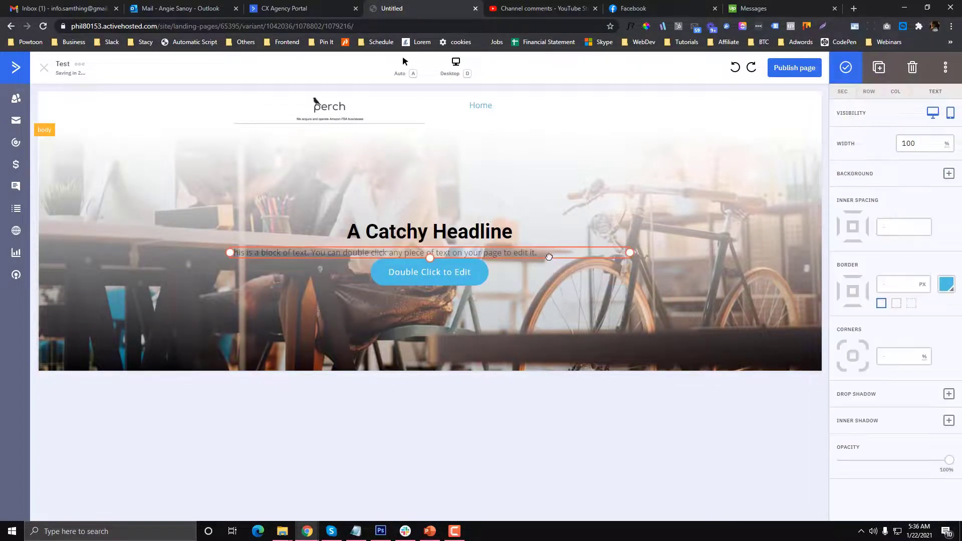
double_click(553, 255)
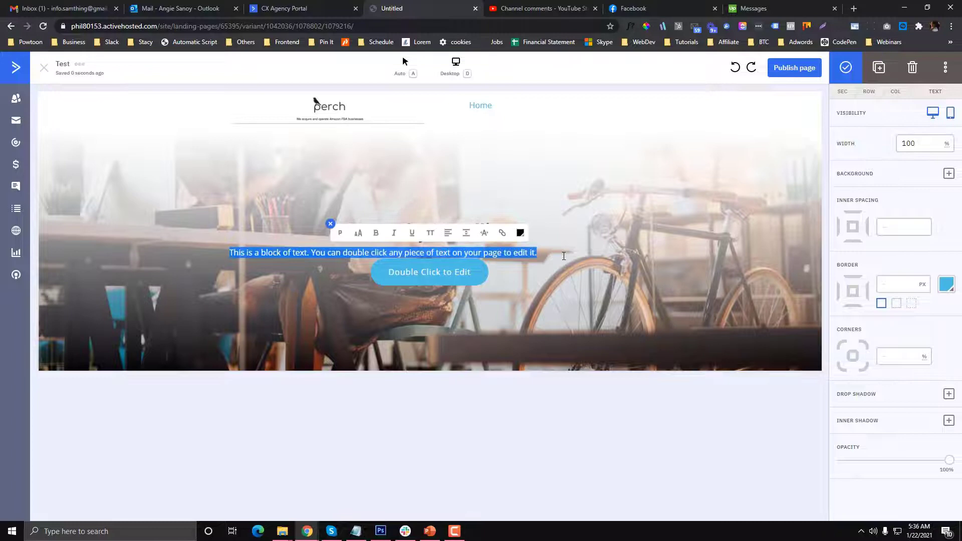
left_click(564, 256)
key("Return")
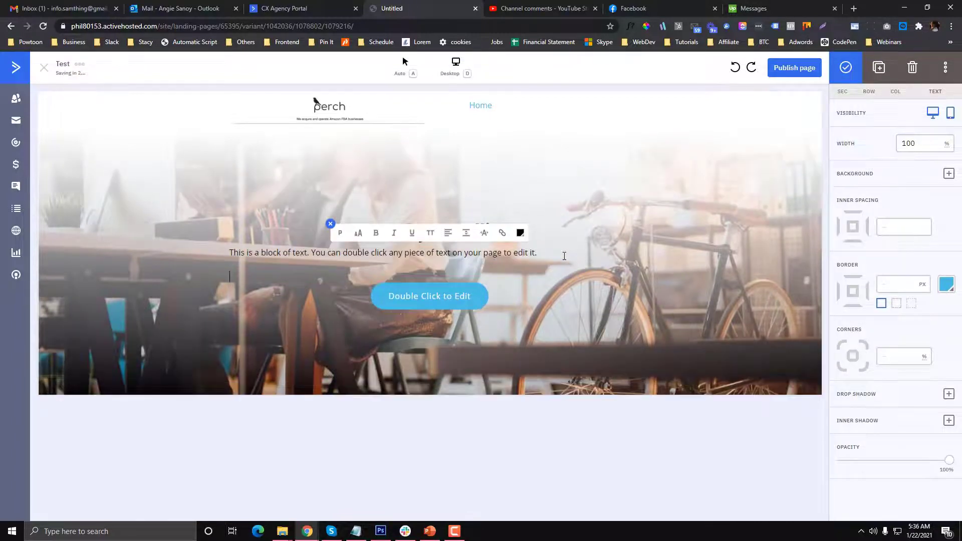
left_click(510, 429)
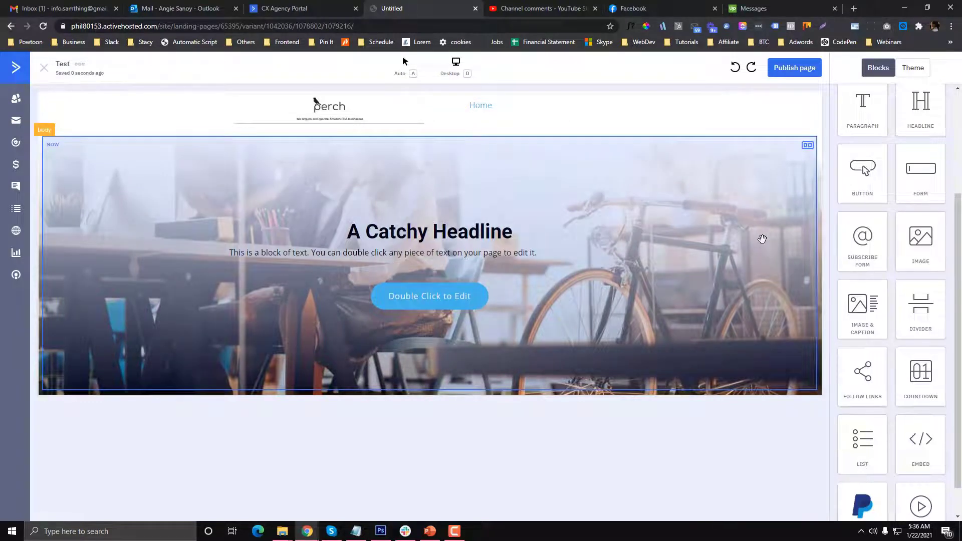
Switch the preview to mobile layout and select the header navigation block.
left_click(455, 69)
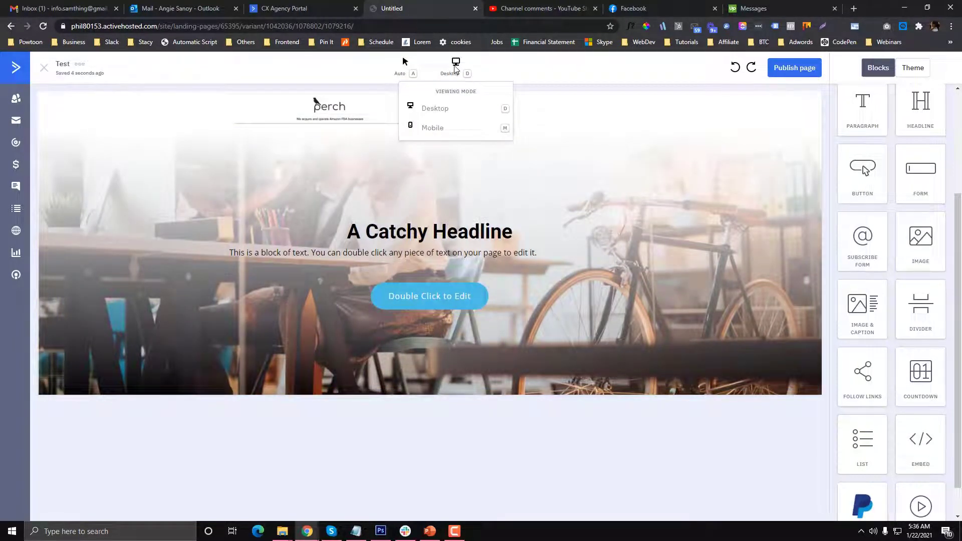
left_click(440, 131)
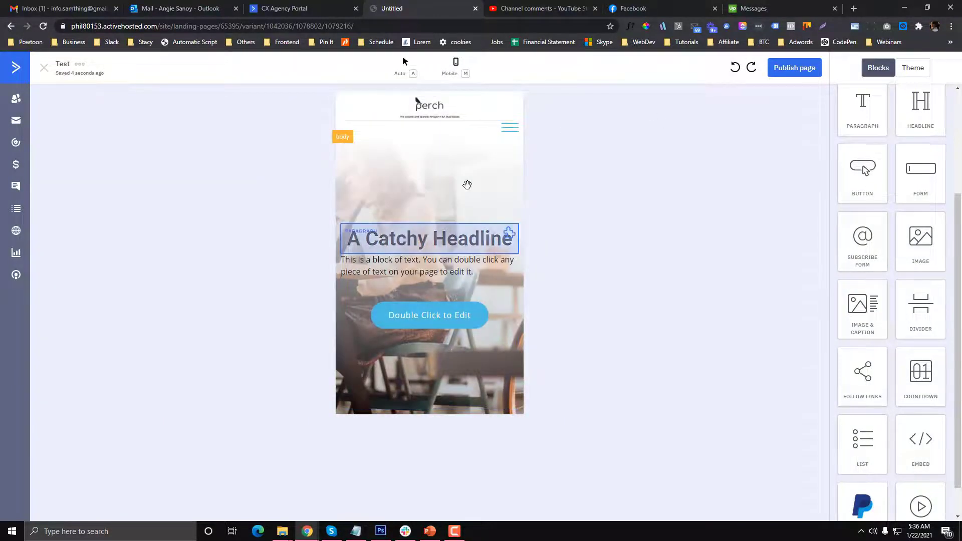
left_click(508, 131)
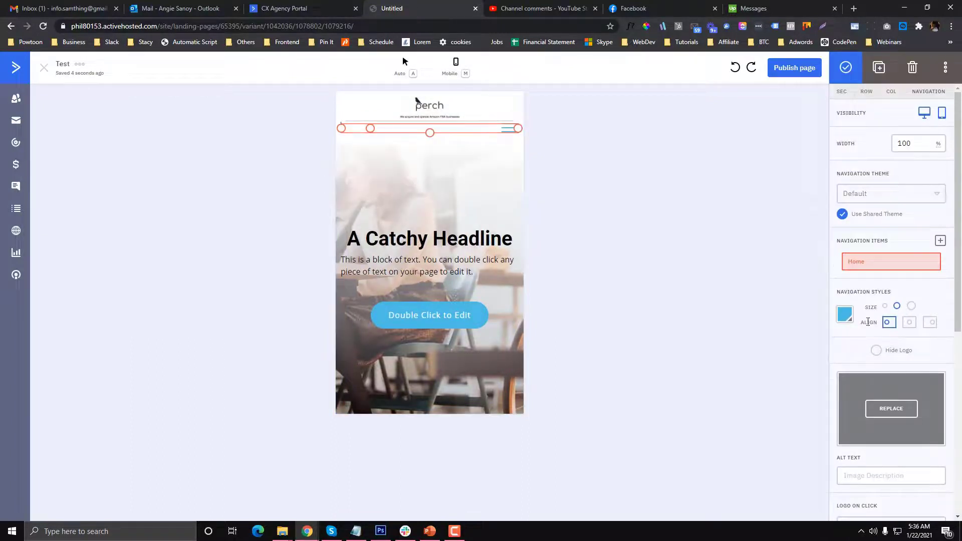
scroll(867, 276, "down", 6)
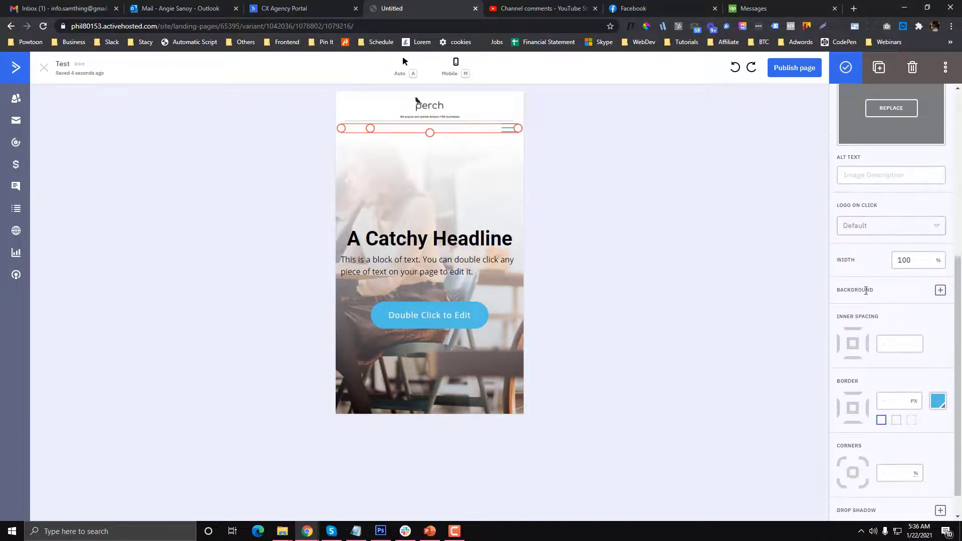
scroll(872, 253, "up", 4)
scroll(869, 249, "up", 2)
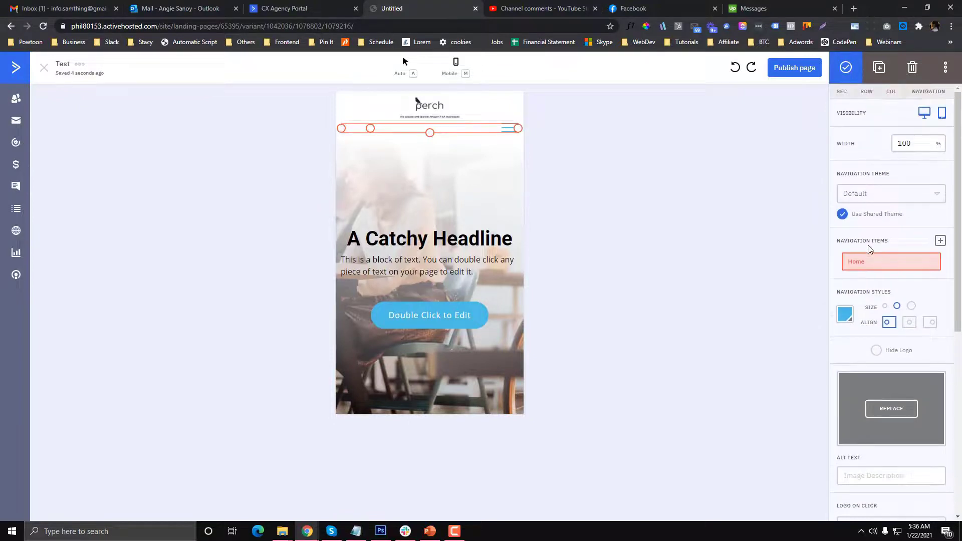
left_click(571, 195)
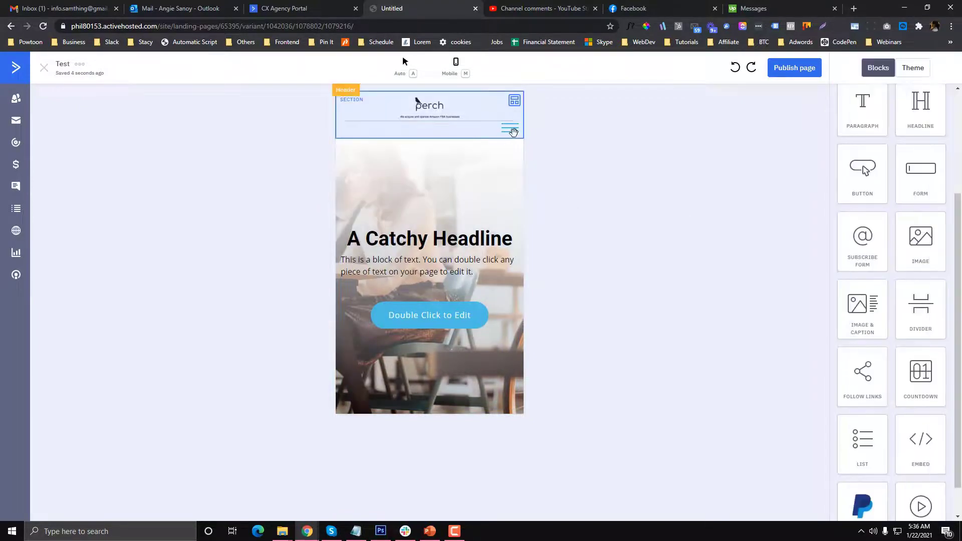
left_click(511, 130)
left_click(506, 131)
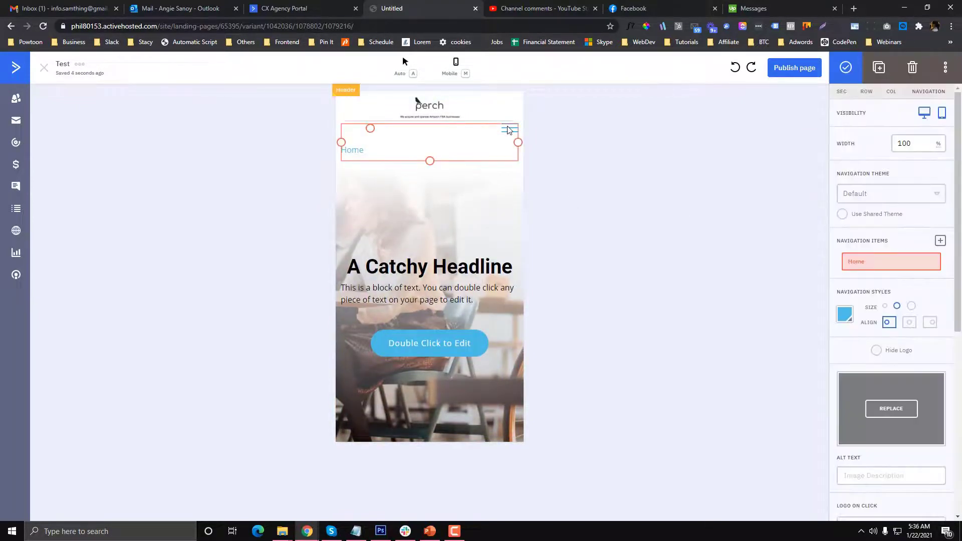
Set small top and bottom inner spacing (5, then 1) on the mobile navigation block.
scroll(868, 221, "down", 3)
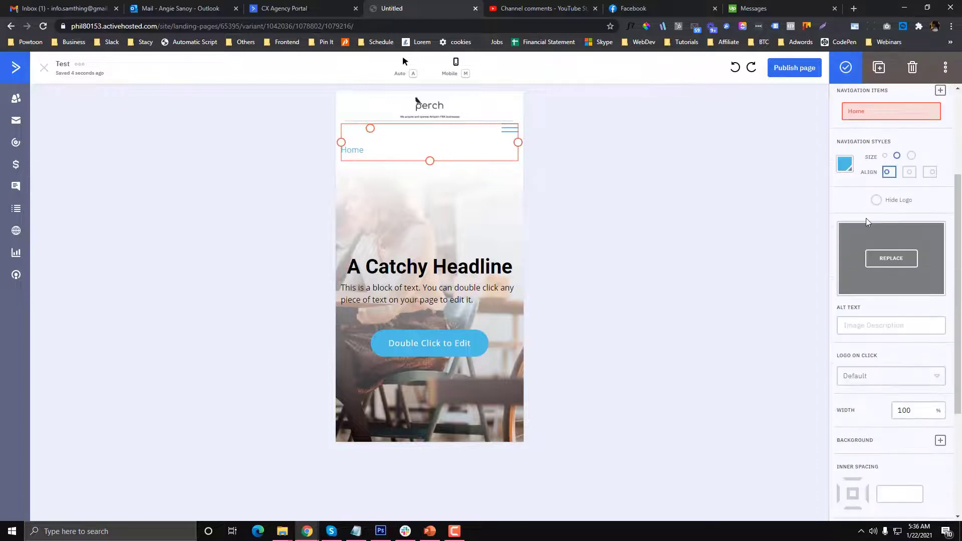
scroll(867, 221, "down", 3)
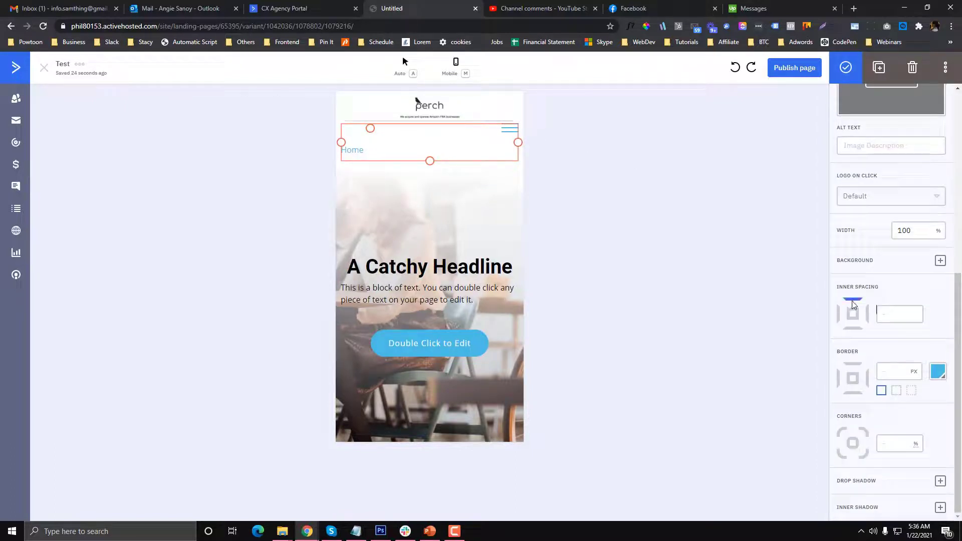
left_click(890, 313)
type("5")
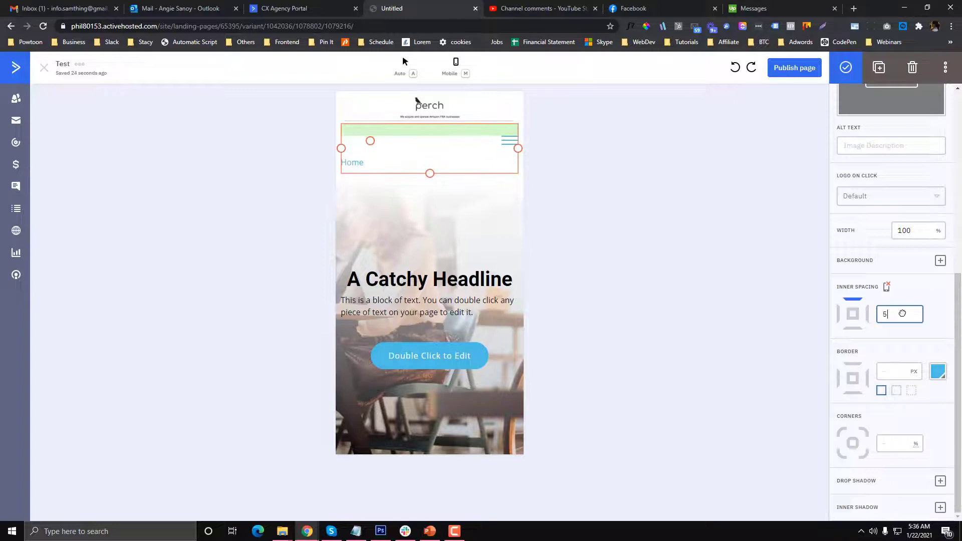
left_click(864, 339)
left_click(854, 334)
double_click(897, 314)
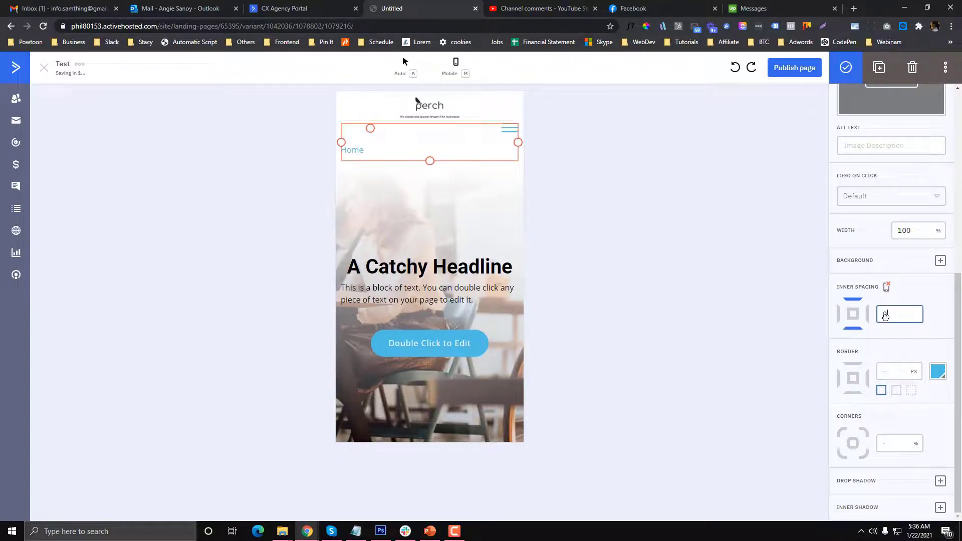
type("1")
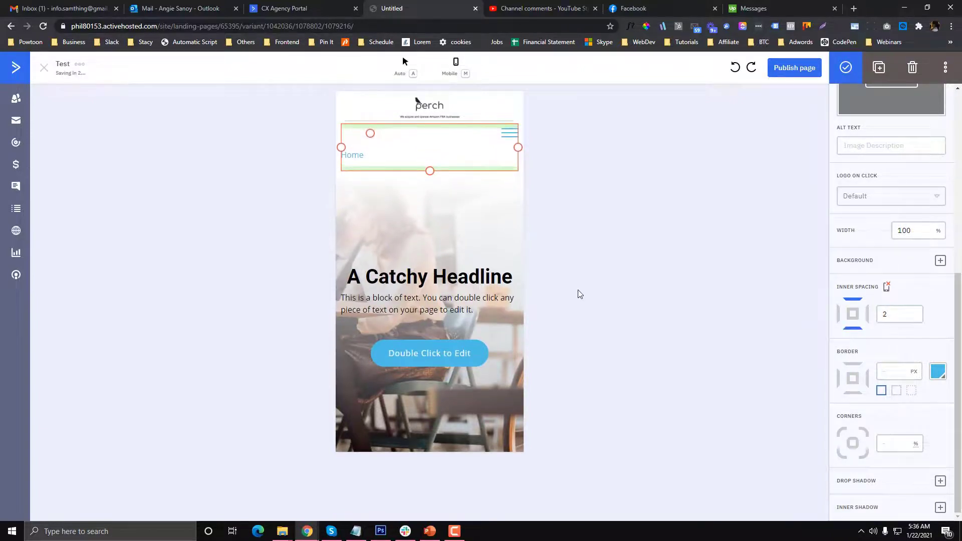
left_click(551, 271)
left_click(439, 210)
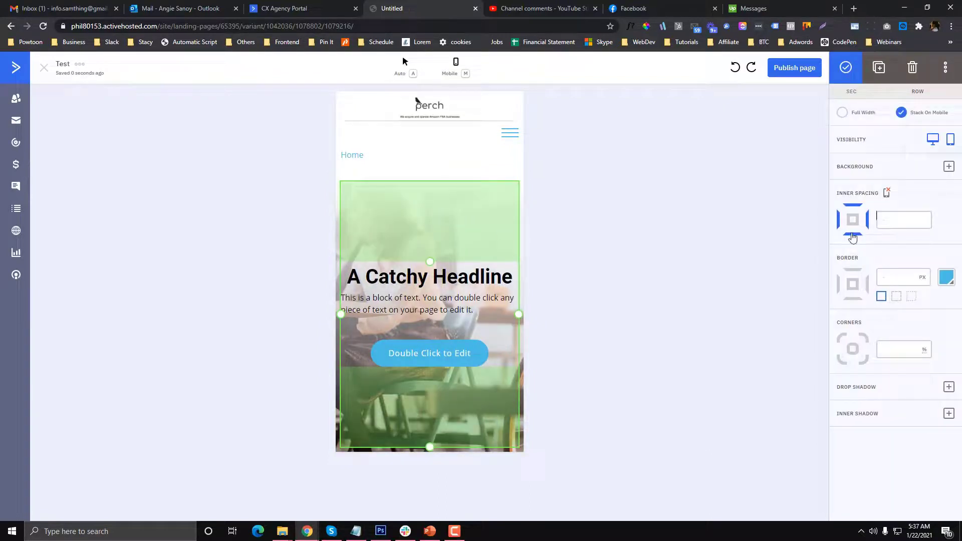
Set the mobile hero row's inner spacing to 0 after trying 8 and 4.
left_click(904, 221)
type("8")
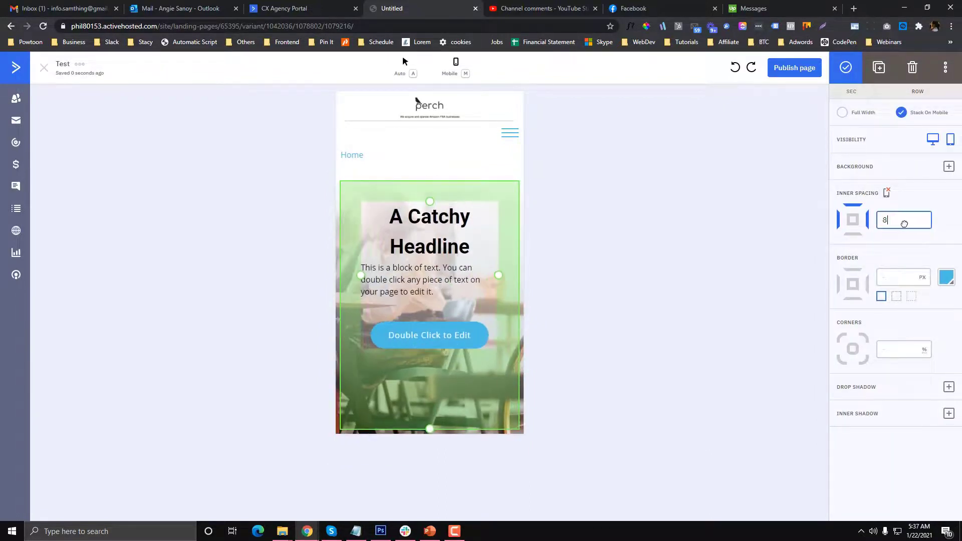
key("BackSpace")
type("4")
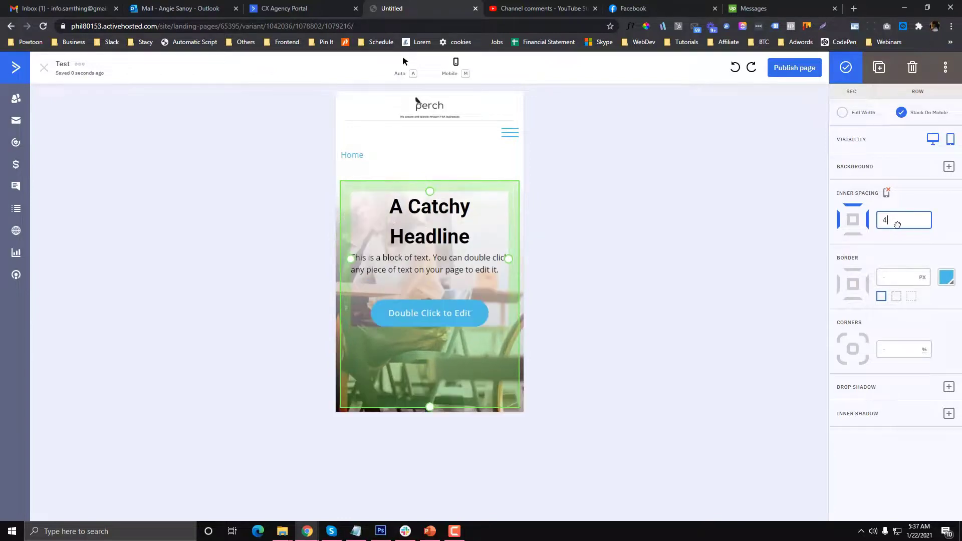
left_click(484, 363)
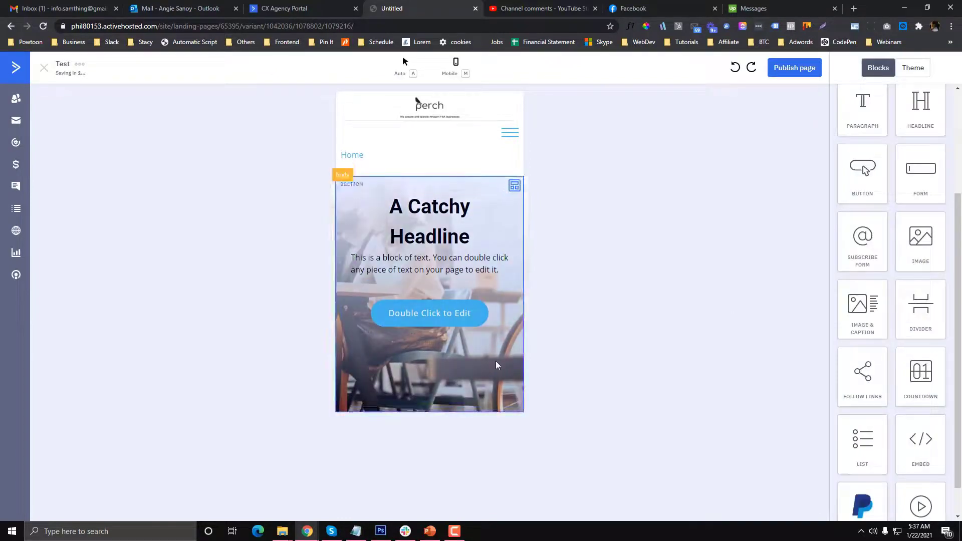
left_click(509, 370)
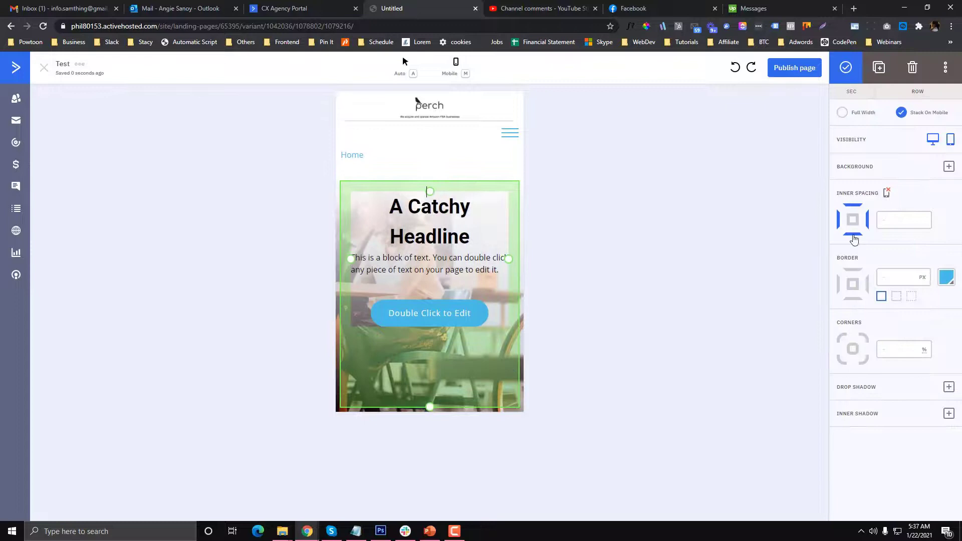
left_click_drag(883, 224, 871, 220)
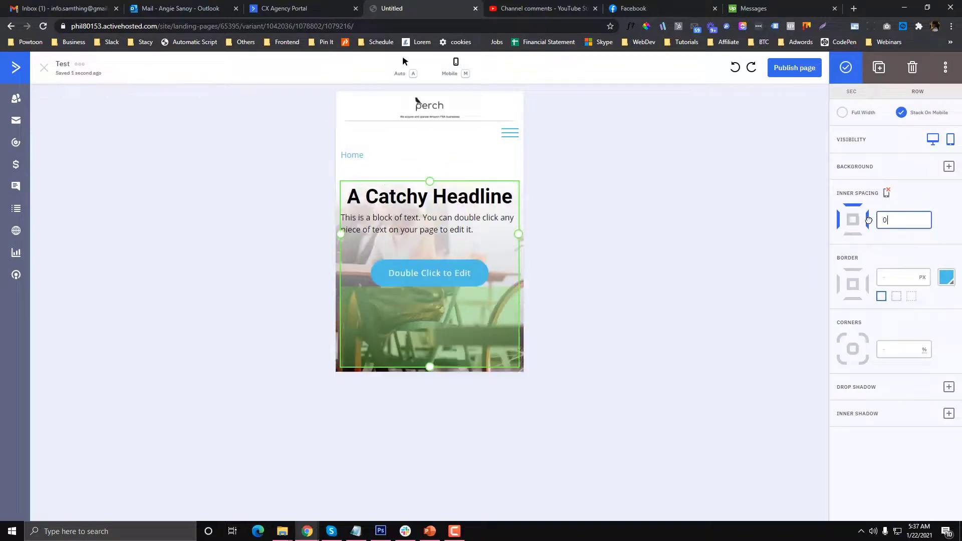
left_click(582, 314)
Return the preview to desktop width and open the page's '...' options menu.
left_click(415, 78)
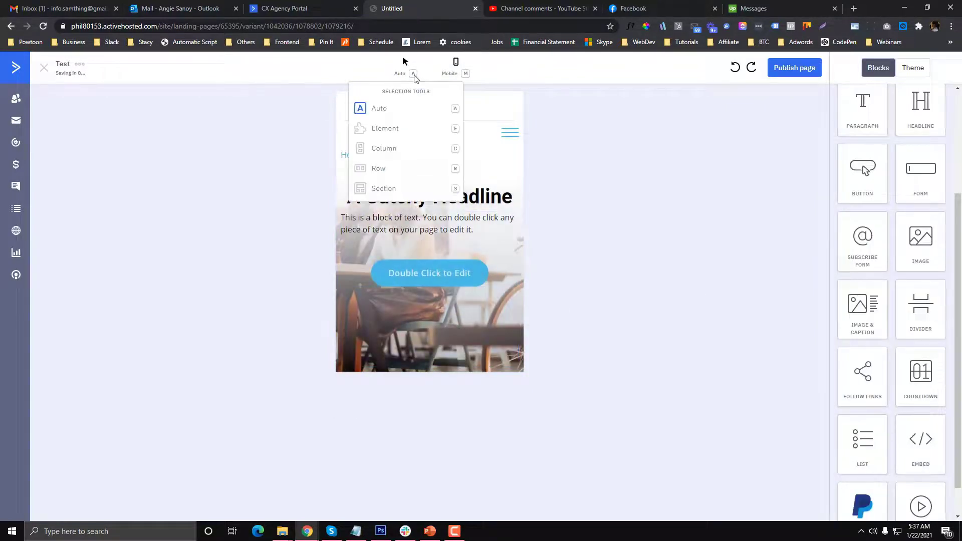
left_click(456, 68)
left_click(453, 110)
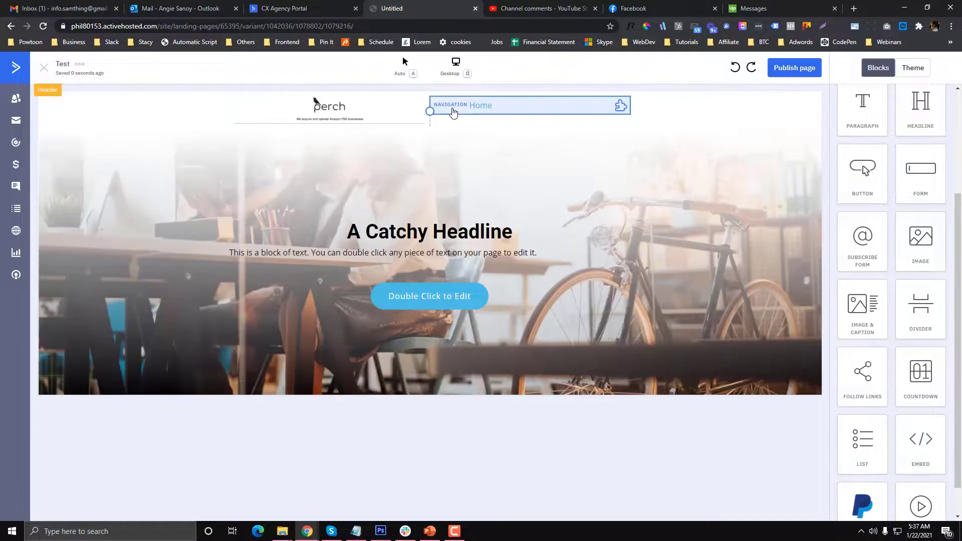
scroll(901, 281, "down", 1)
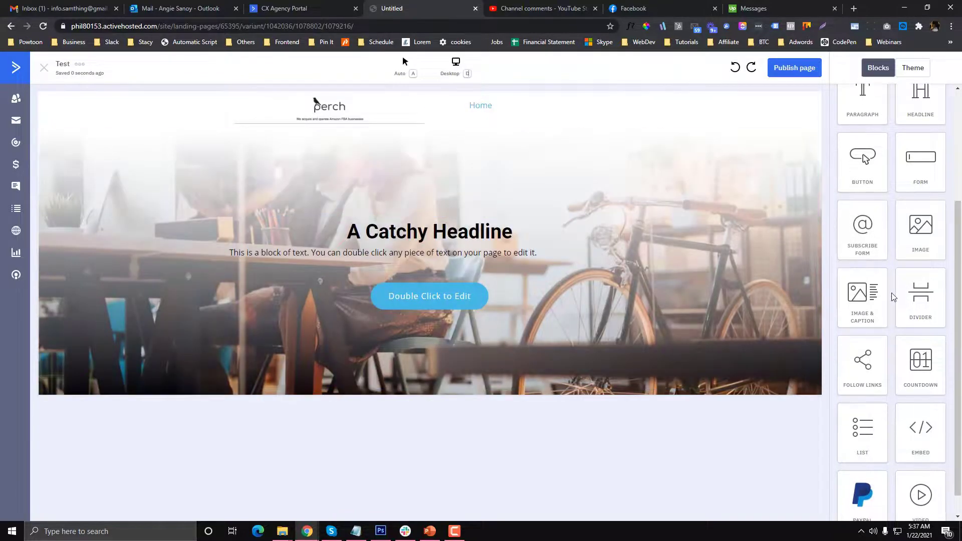
left_click_drag(878, 298, 693, 300)
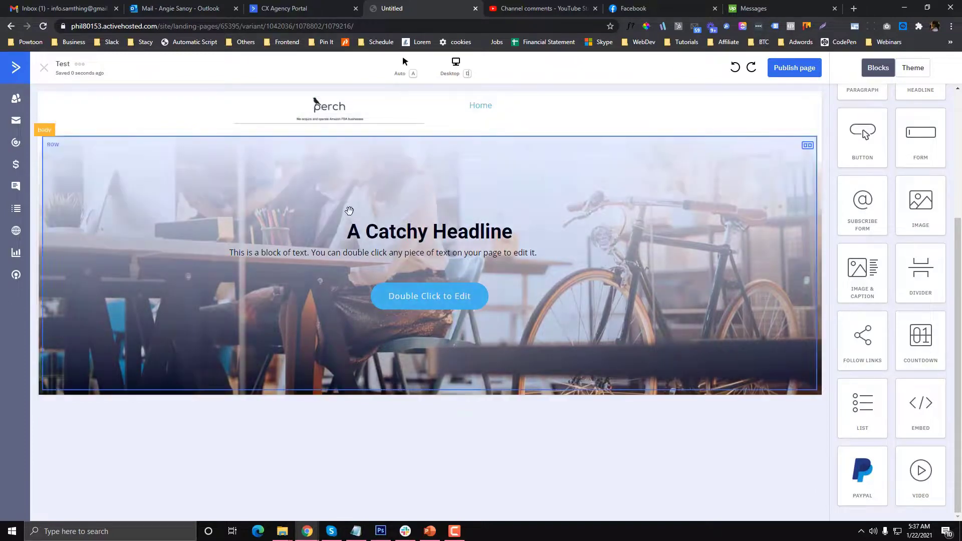
left_click(78, 65)
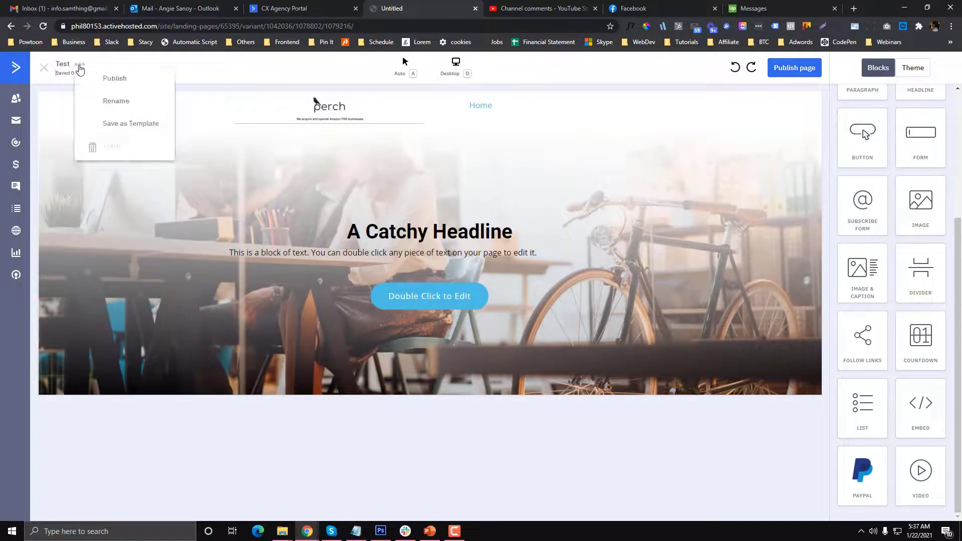
Start Save as Template (prefilled 'Test Template'), then reload the editor to dismiss it.
left_click(236, 71)
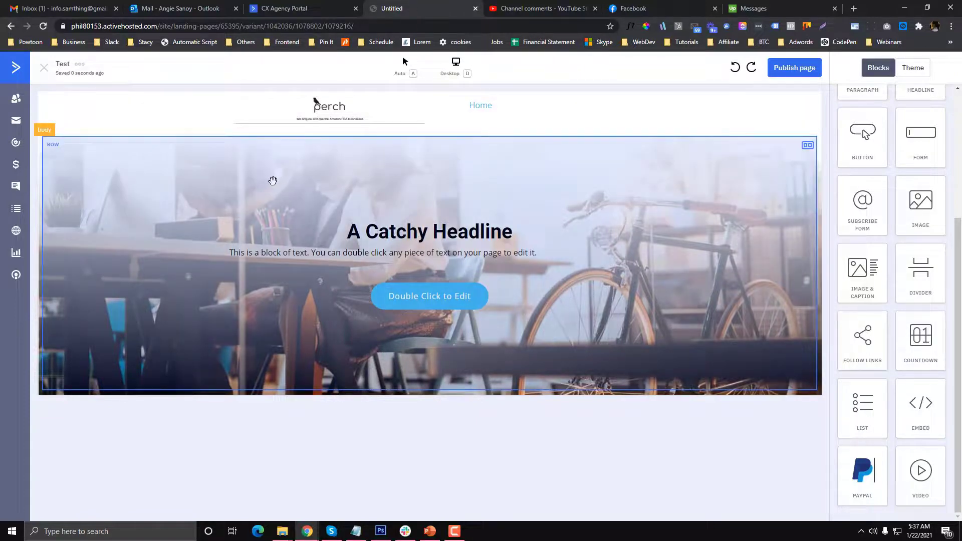
left_click(80, 65)
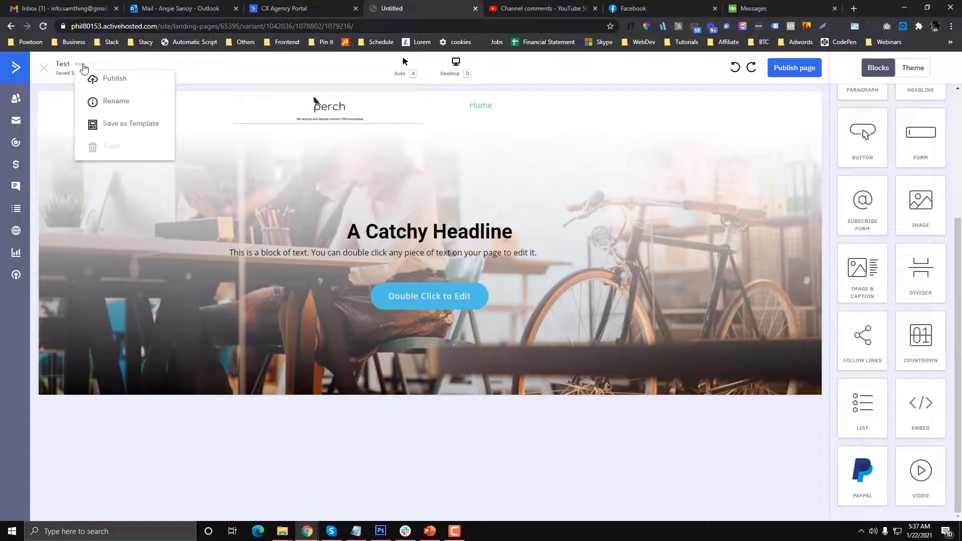
left_click(132, 124)
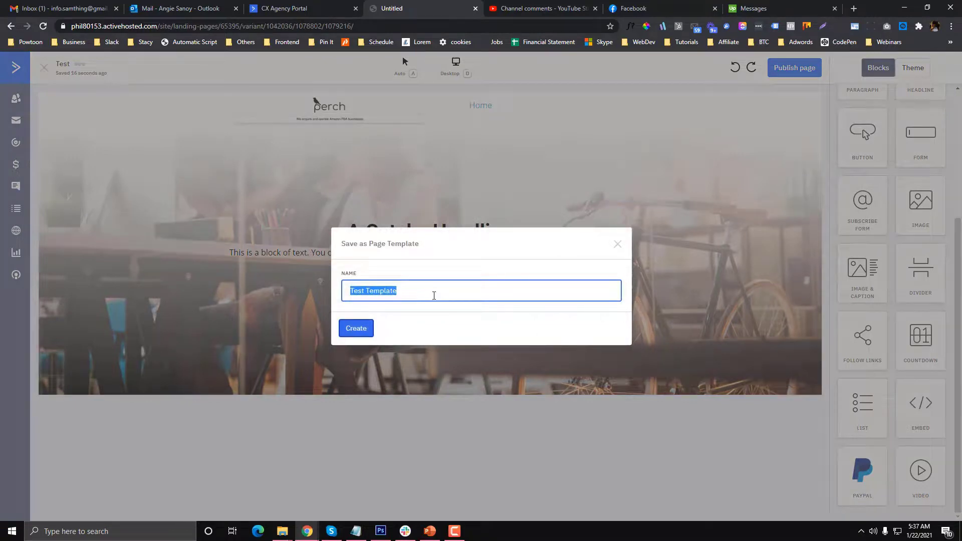
left_click(179, 26)
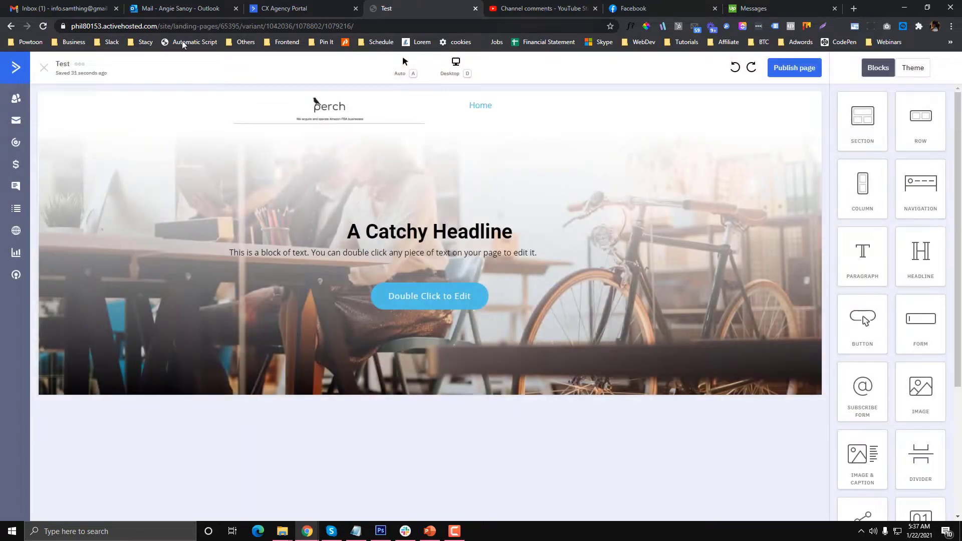
Close the editor, choosing Save for Later instead of publishing.
left_click(44, 68)
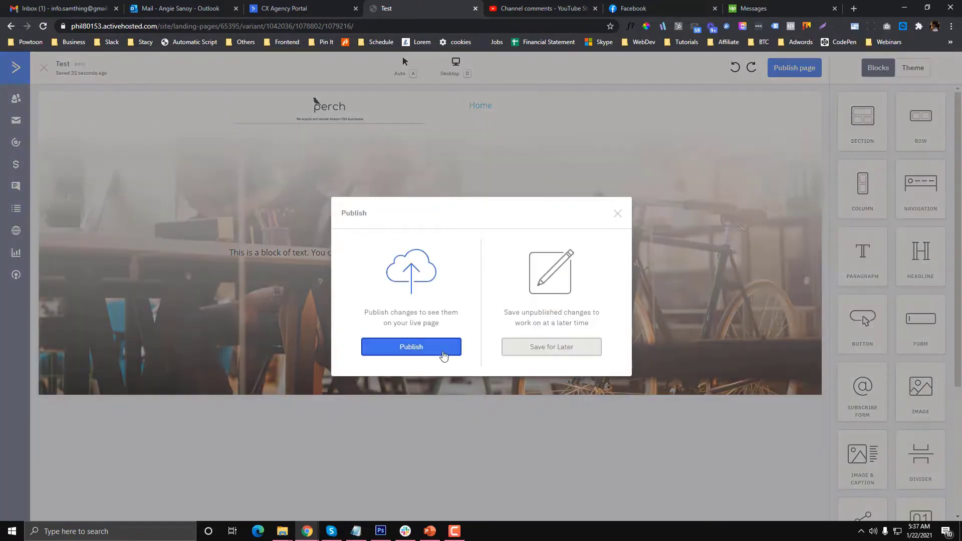
left_click(546, 346)
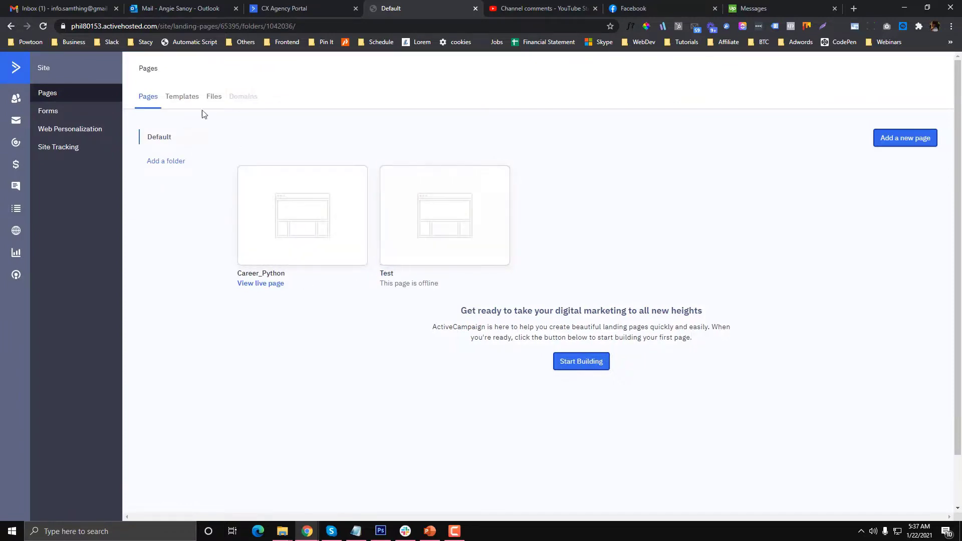
Check the saved templates list, then start saving the Test page as 'Test Template'.
left_click(194, 100)
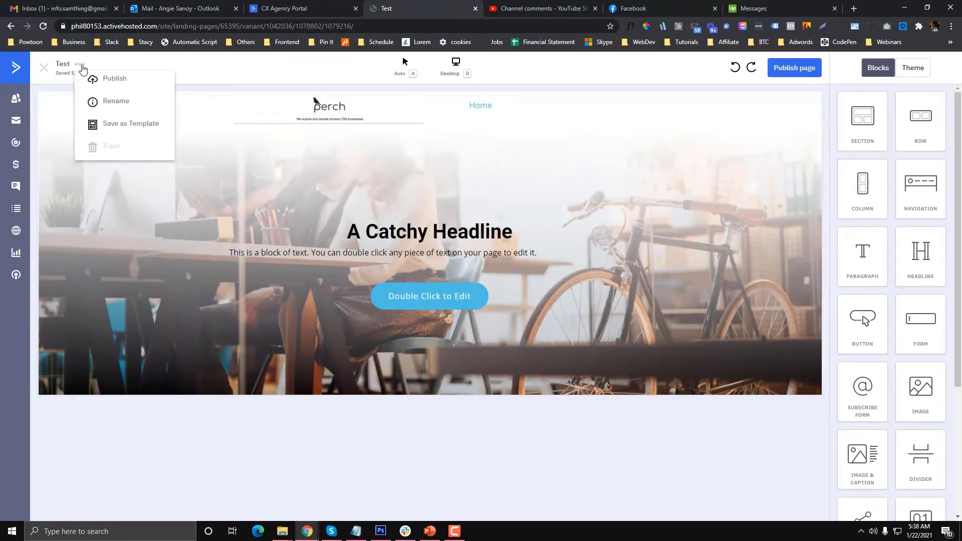
left_click(108, 130)
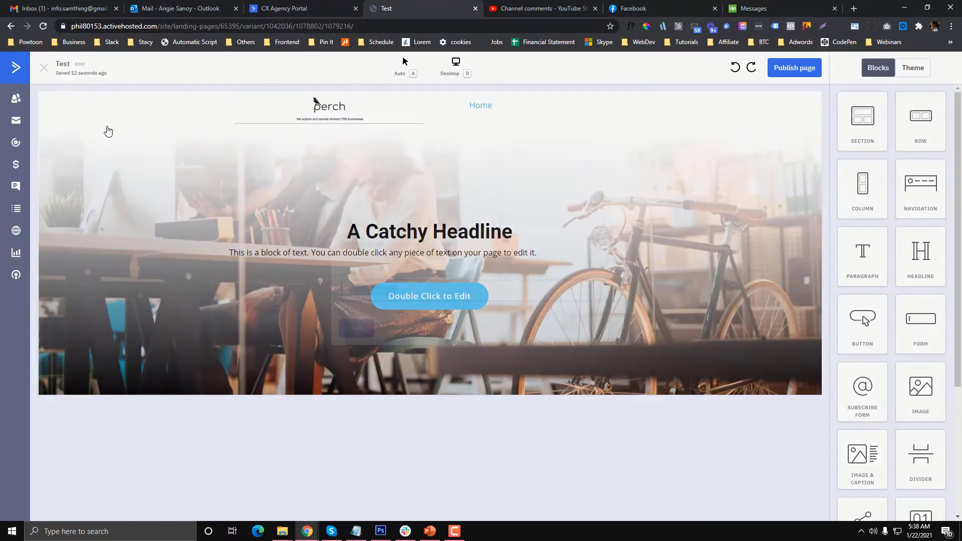